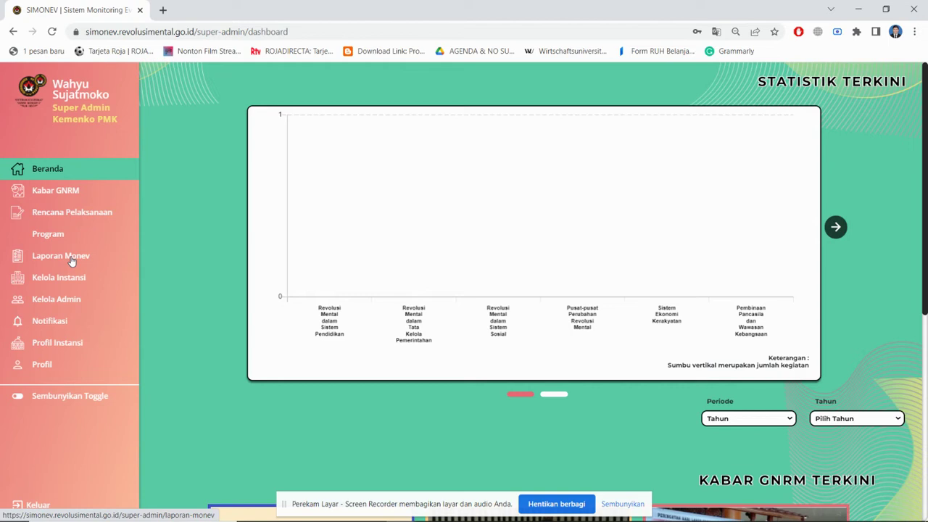
Open the Laporan Monev table of submitted monitoring reports from the sidebar
click(72, 261)
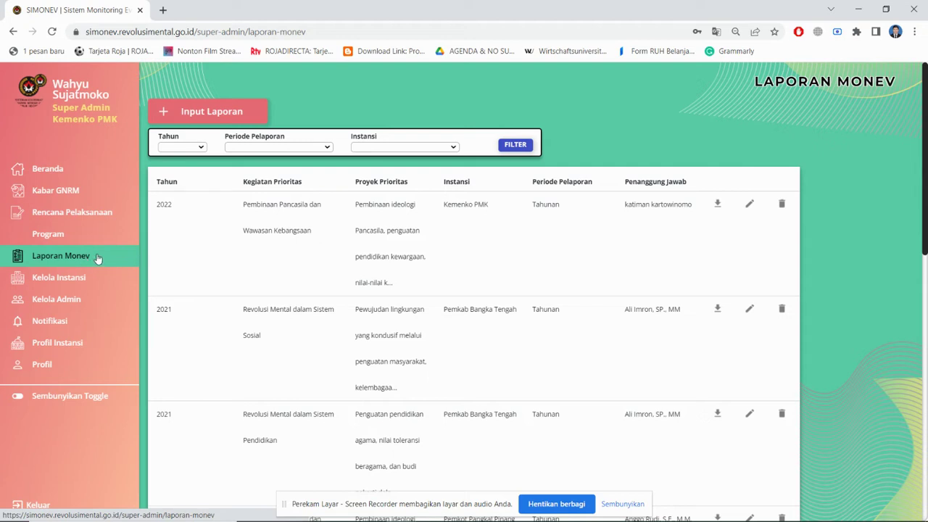
Start a new report with Tahun 2022, Periode Tahunan and Nama Kegiatan 'kegiatan bela negara'
click(224, 111)
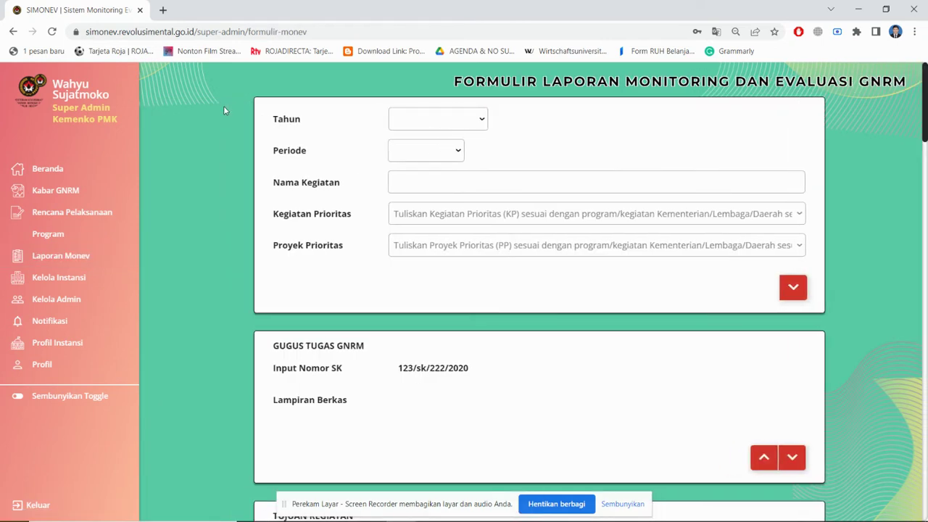
key(XF86MonBrightnessDown)
click(469, 124)
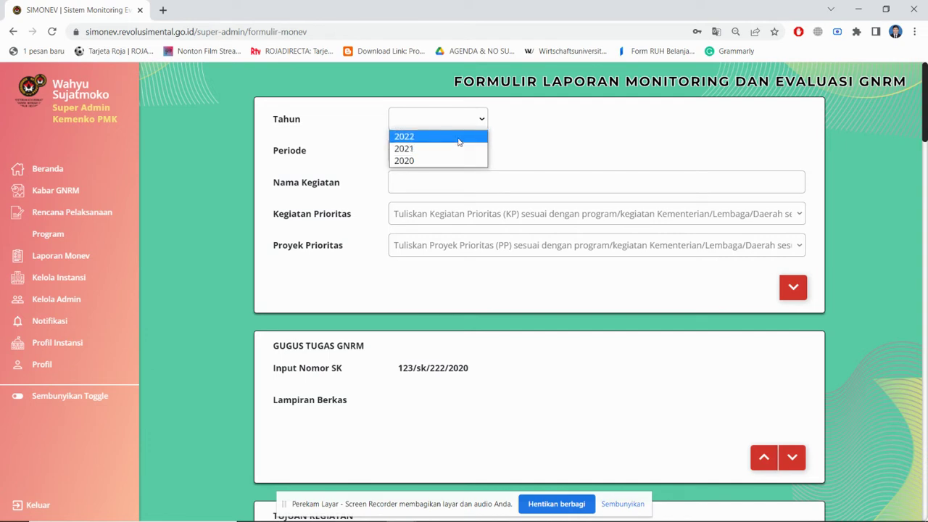
click(458, 137)
click(448, 154)
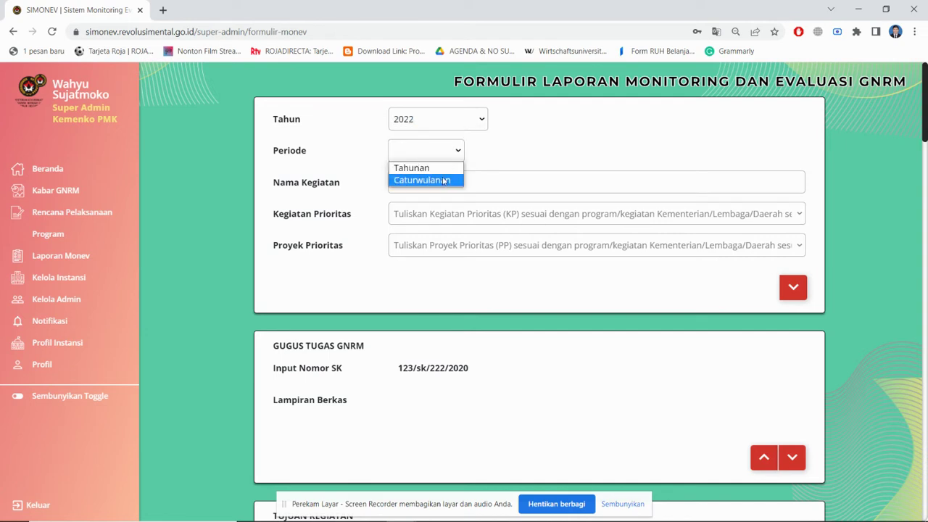
click(445, 171)
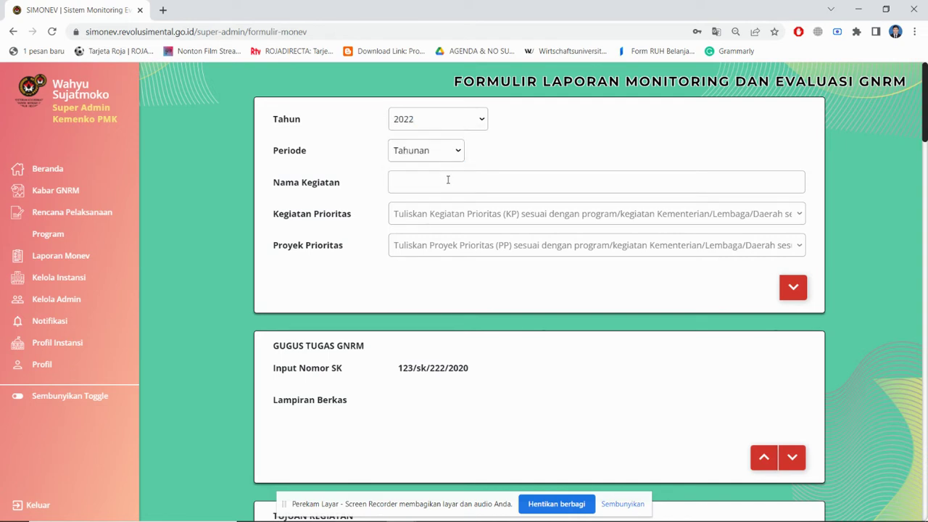
click(447, 180)
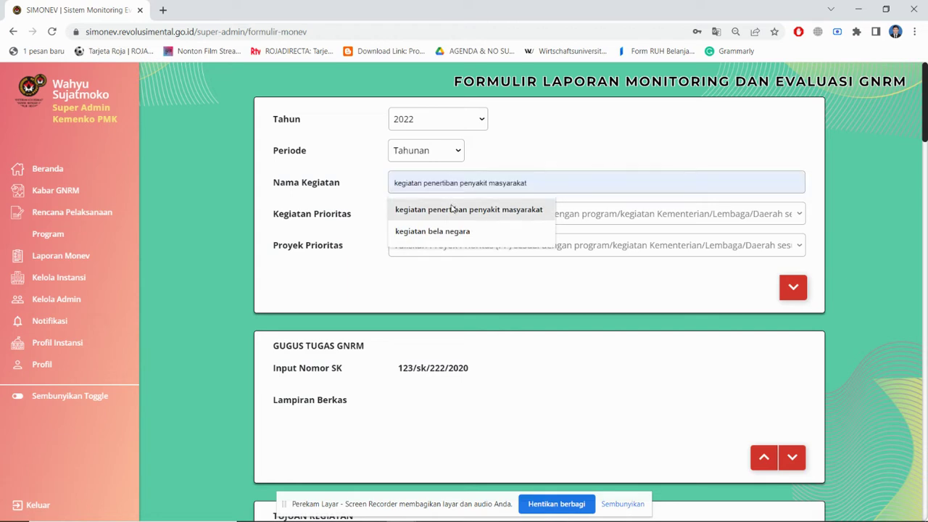
click(457, 231)
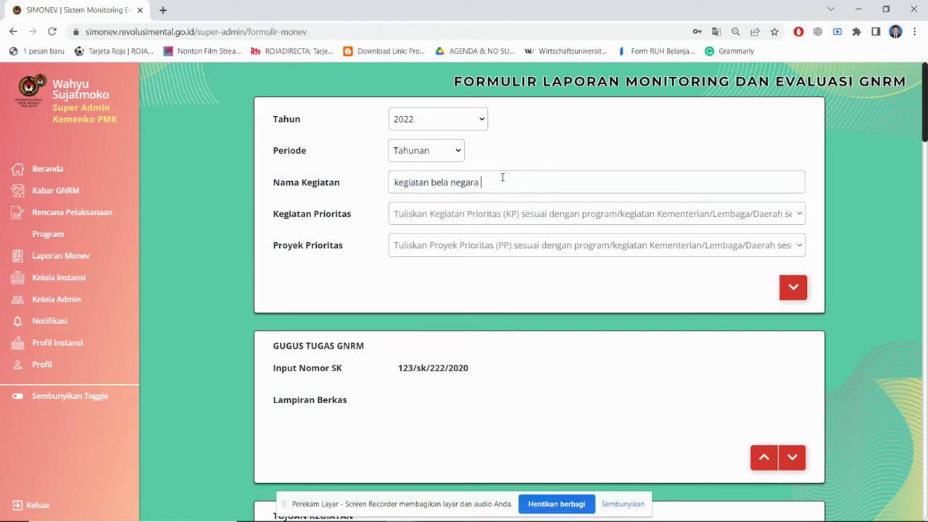
Set Kegiatan Prioritas to Pembinaan Pancasila dan Wawasan Kebangsaan and choose its Pancasila priority project
click(498, 213)
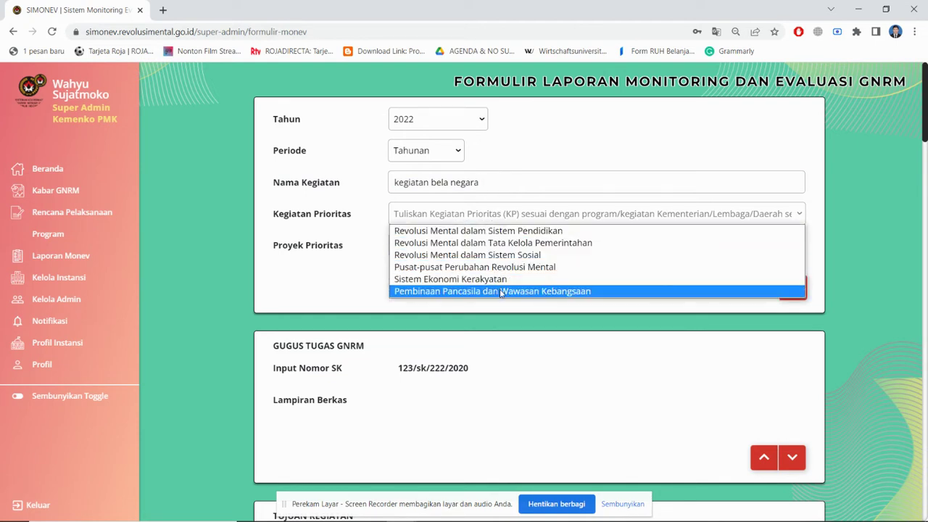
click(500, 291)
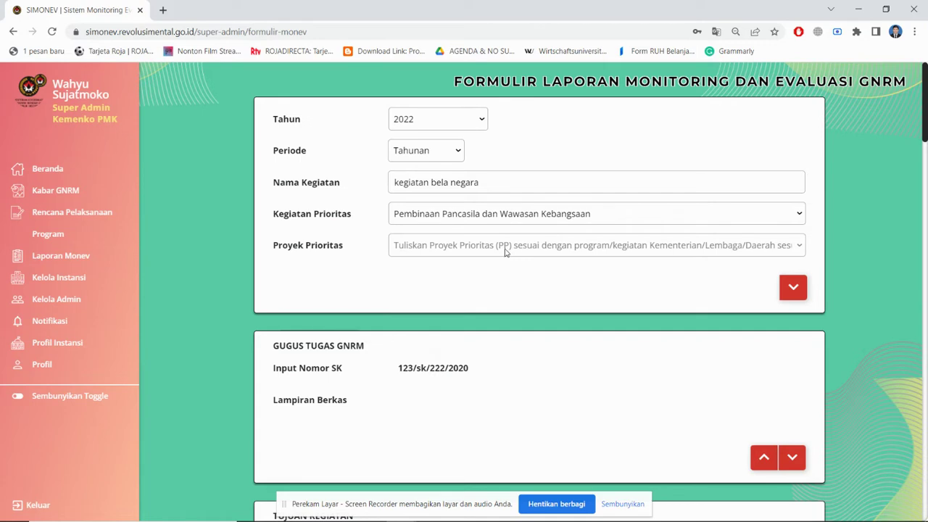
click(504, 250)
click(509, 263)
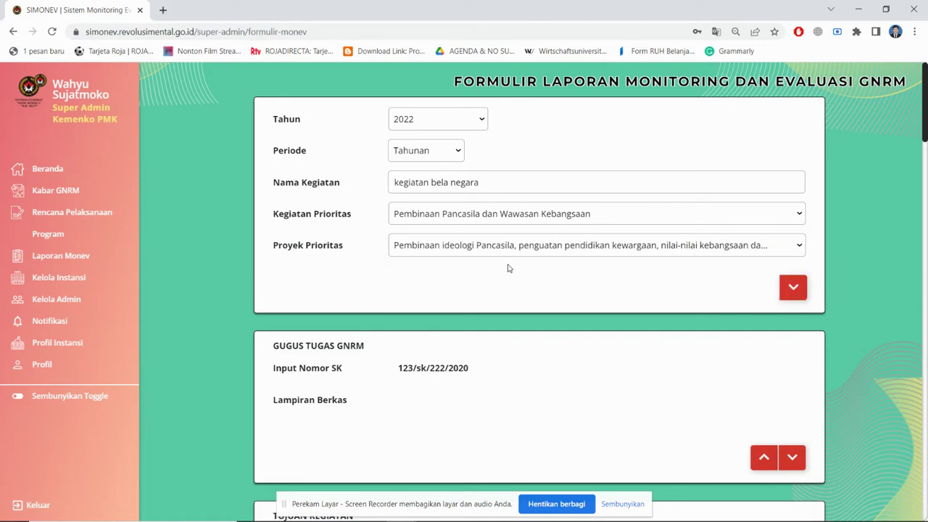
click(796, 250)
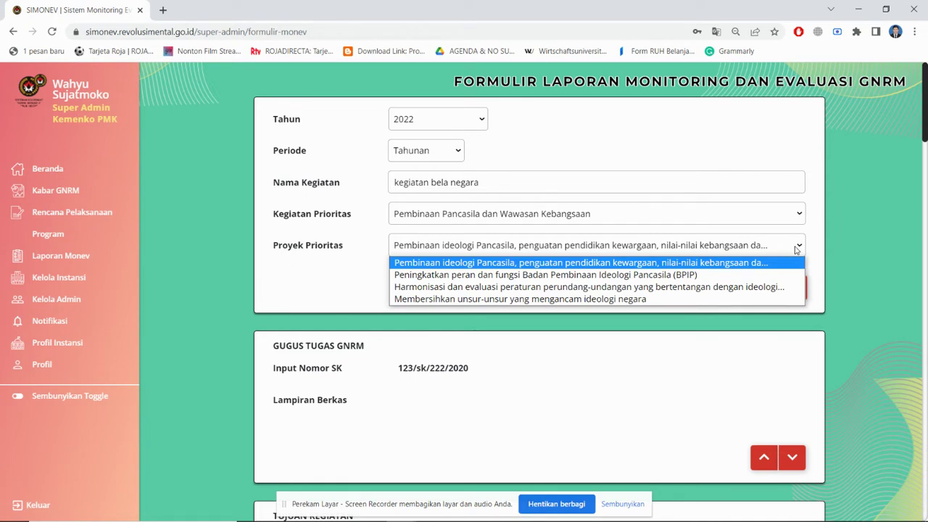
click(796, 249)
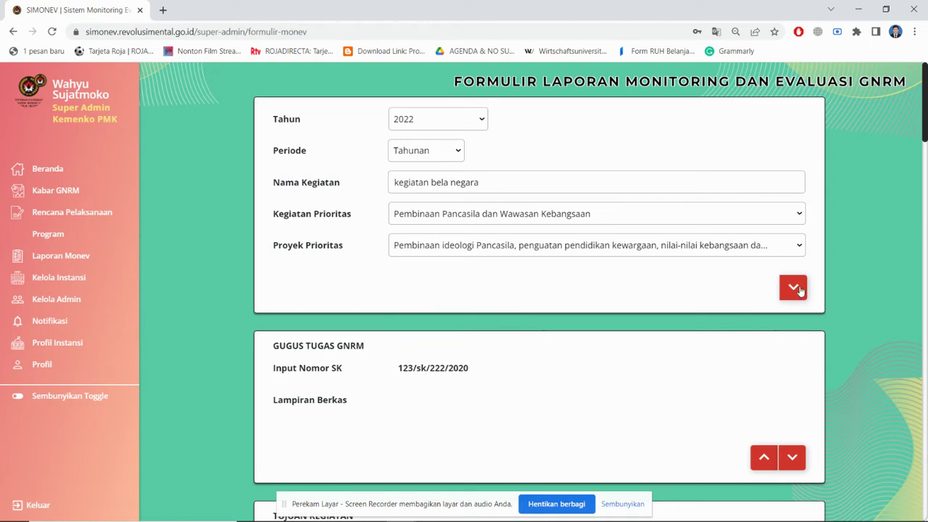
Advance past the Gugus Tugas and Tujuan Kegiatan cards to the Waktu, Tempat, dan Monev card
click(795, 289)
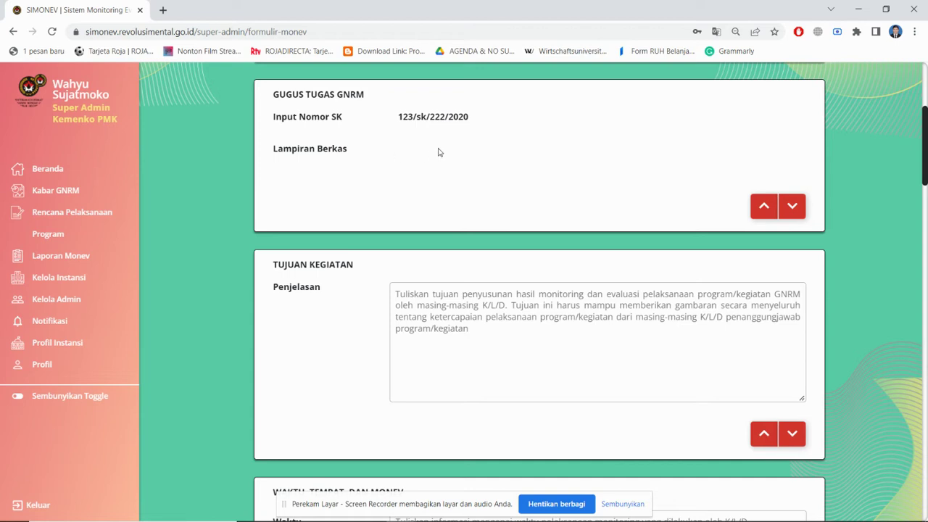
click(795, 209)
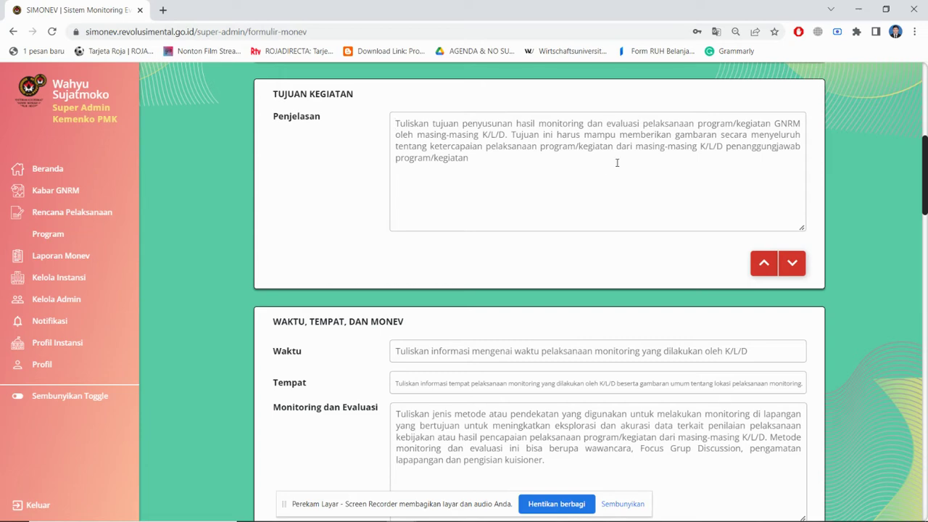
click(793, 265)
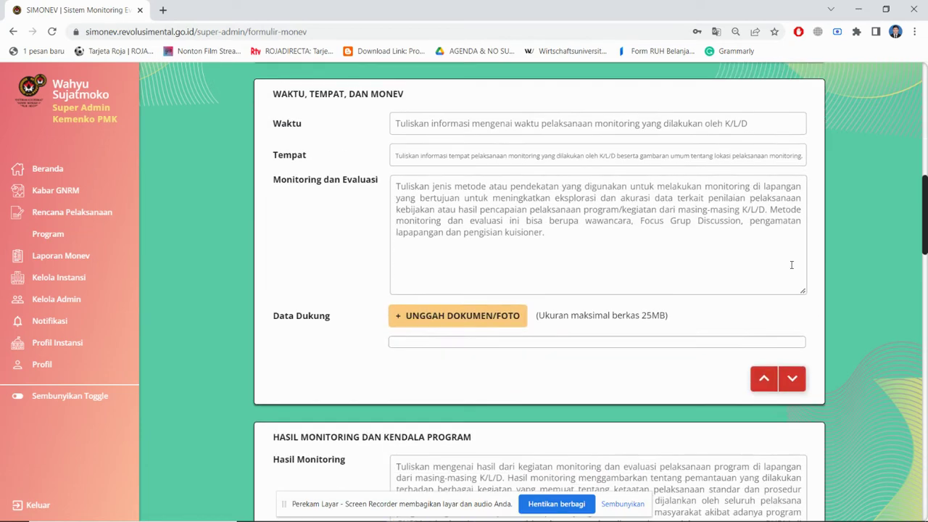
Enter Waktu '25 maret 2022', Tempat 'kecamatan suka maju' and explanation 'penjelasan dituliskan disini'
click(522, 123)
text(2)
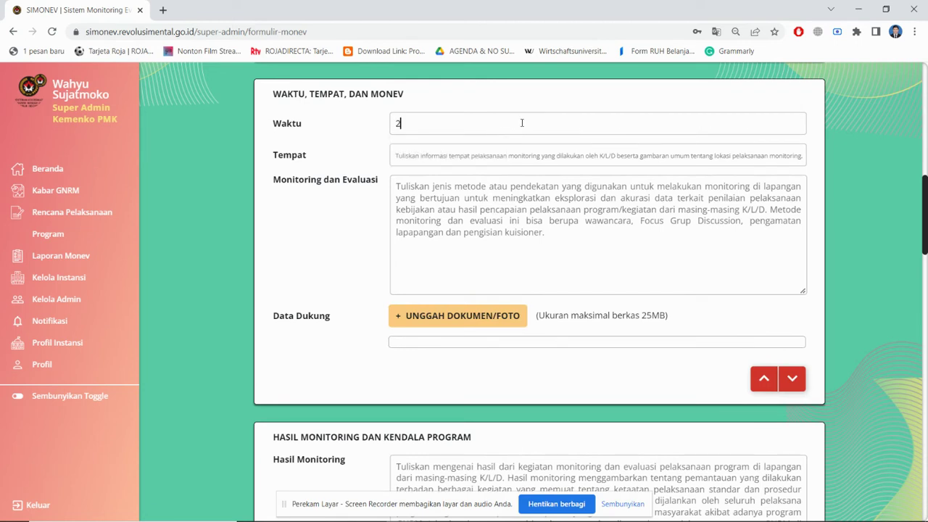
text(5 maret 2022)
click(520, 154)
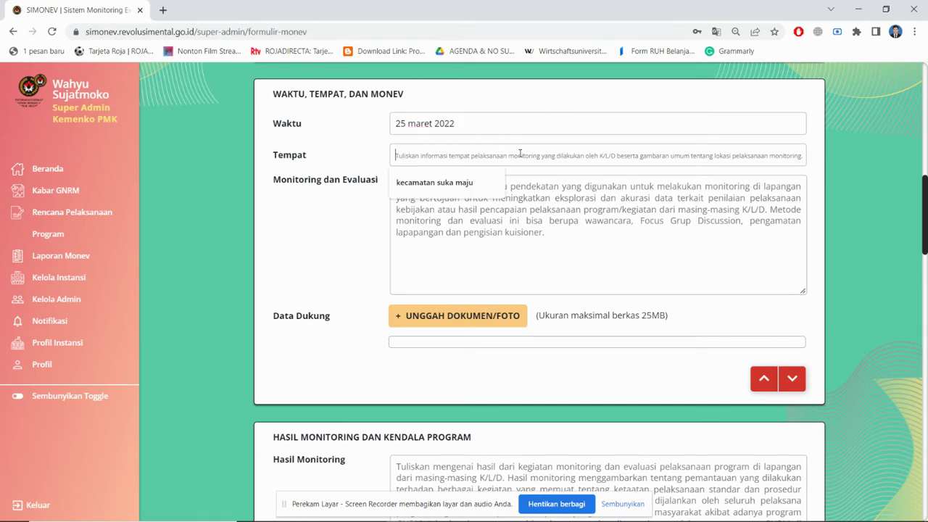
text(kecamatan suka maju)
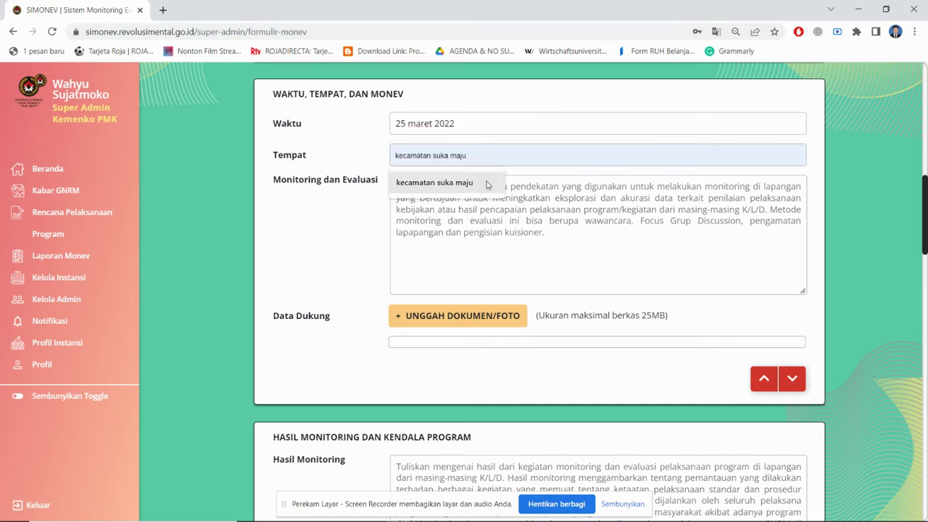
click(489, 182)
click(488, 212)
text(penj)
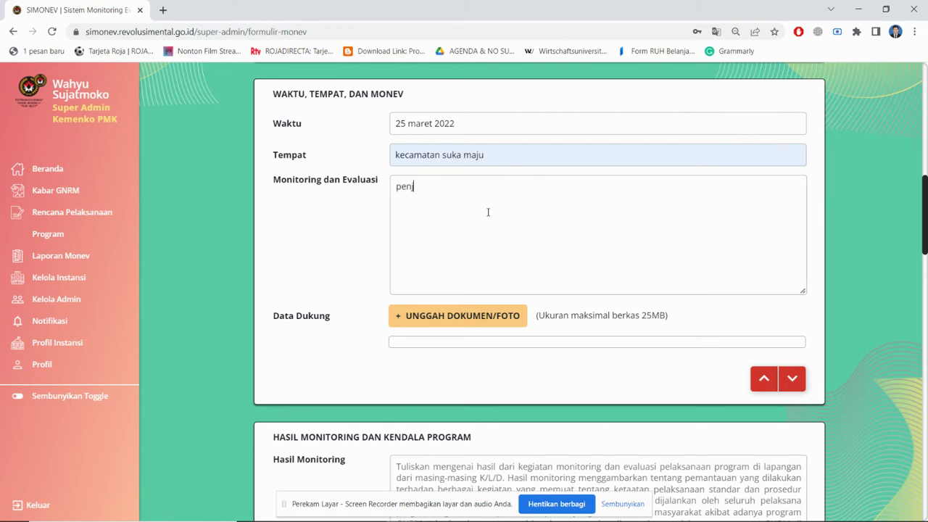
text(elasan dituliskan disini)
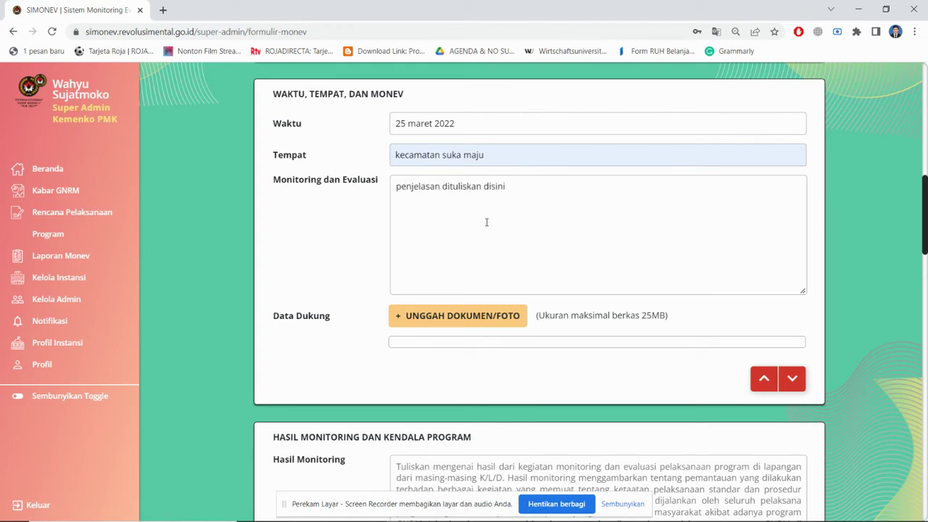
Upload the connected-concept jpg as Data Dukung and advance to Hasil Monitoring dan Kendala
click(502, 323)
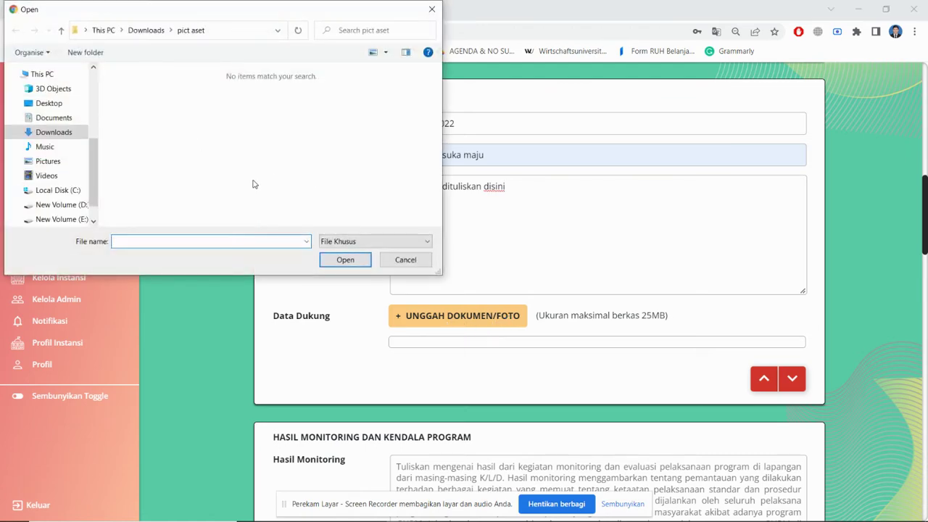
click(336, 245)
click(347, 262)
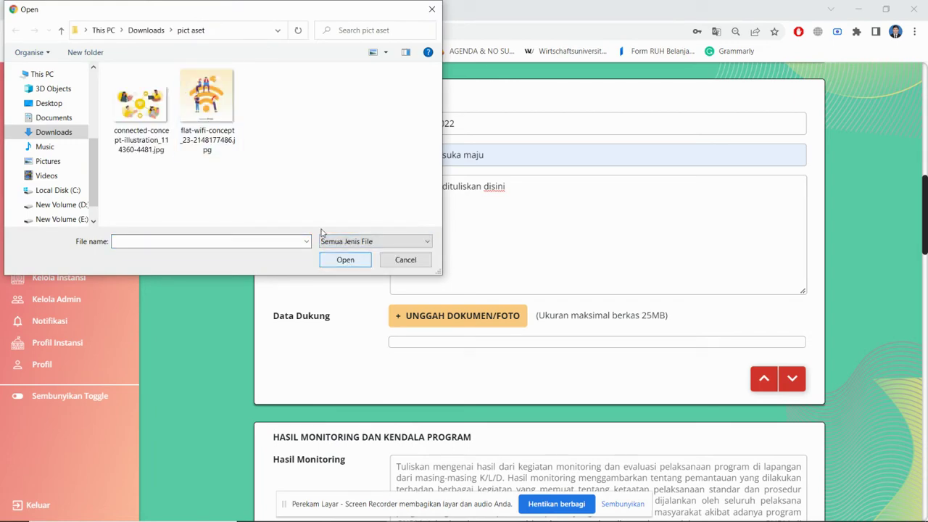
double_click(153, 81)
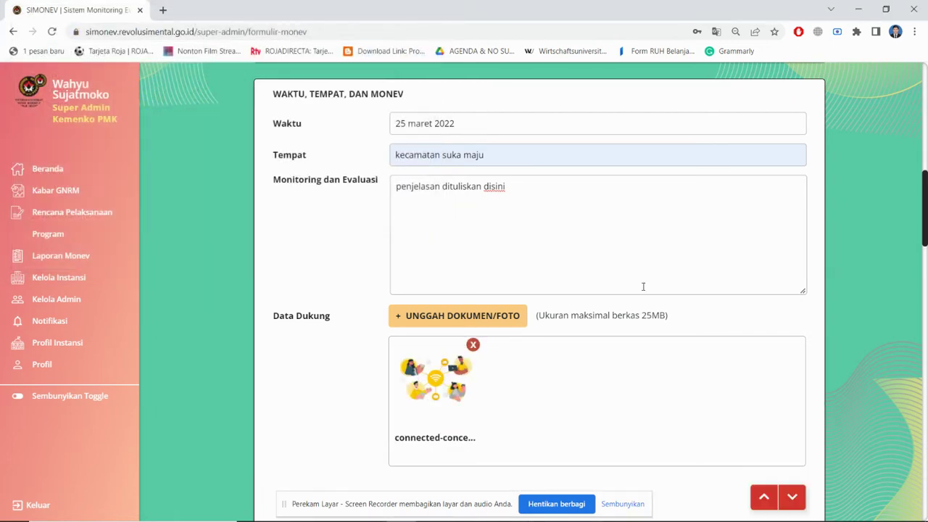
scroll(643, 287, down, 2)
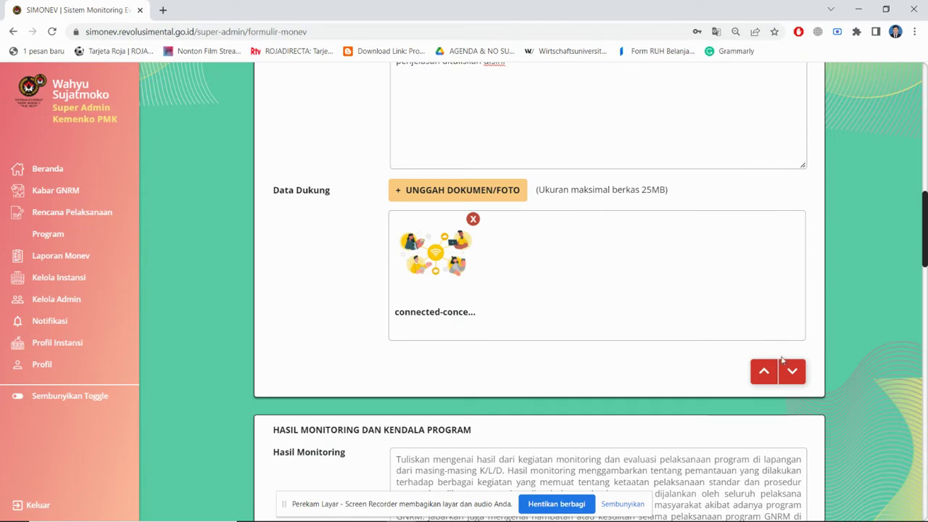
click(795, 372)
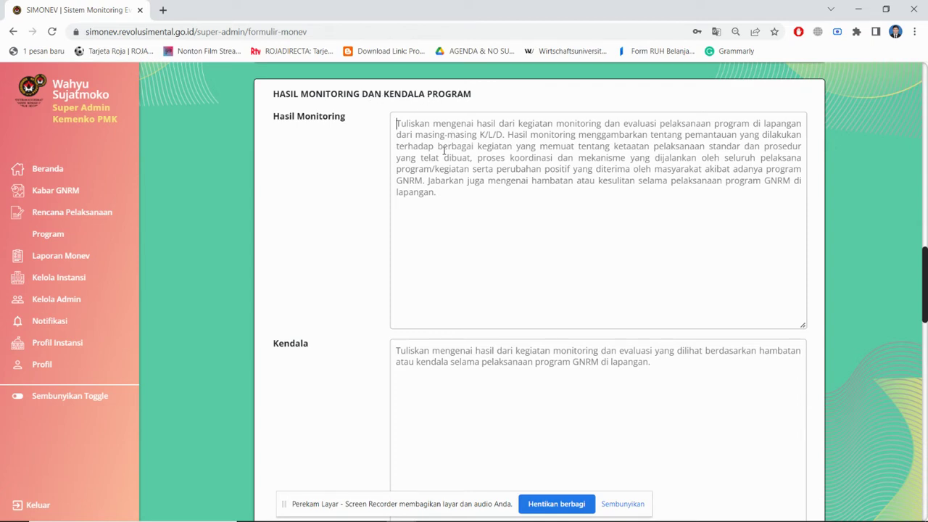
Enter 'tuliskan hasil monitoring disini' as Hasil Monitoring and 'tuliskan kendala disini' as Kendala
text(tulis)
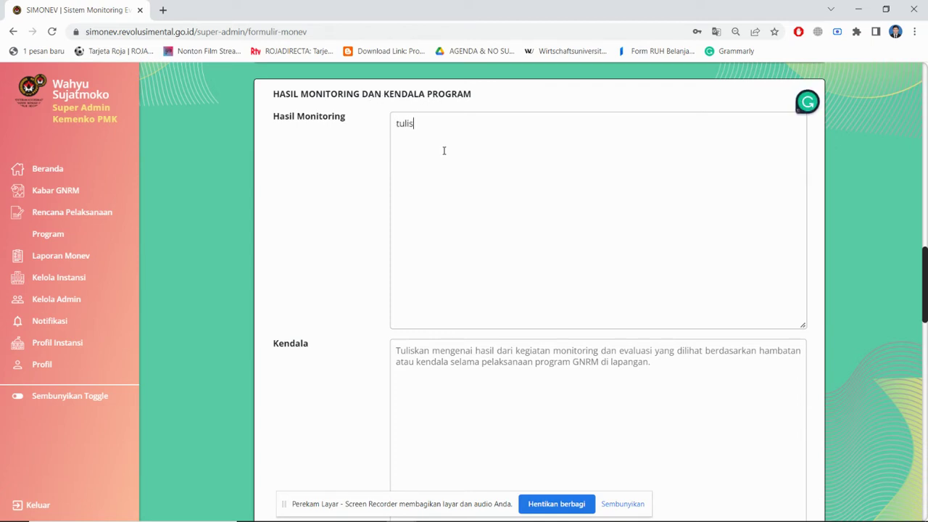
text(kan hasil monitoring disini)
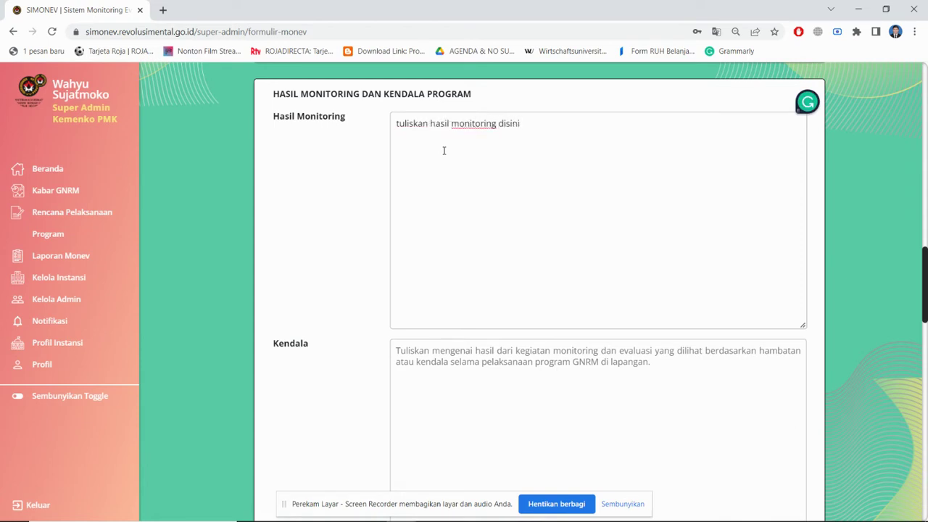
scroll(444, 150, down, 1)
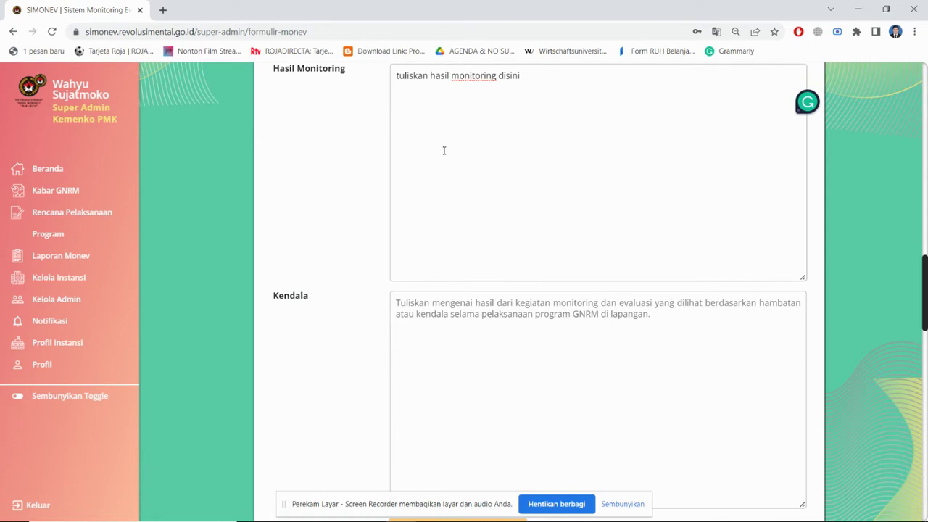
click(445, 329)
text(tuliskan)
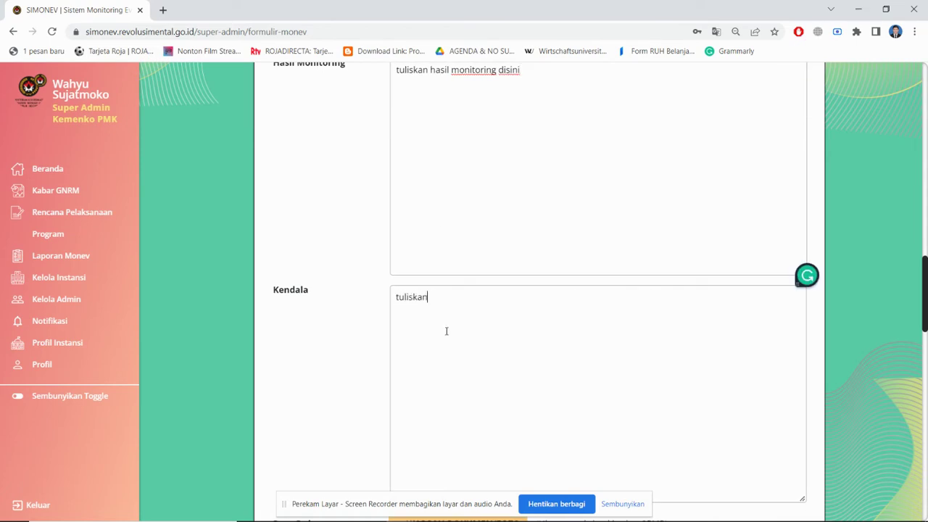
text( kendala disini)
scroll(446, 331, down, 3)
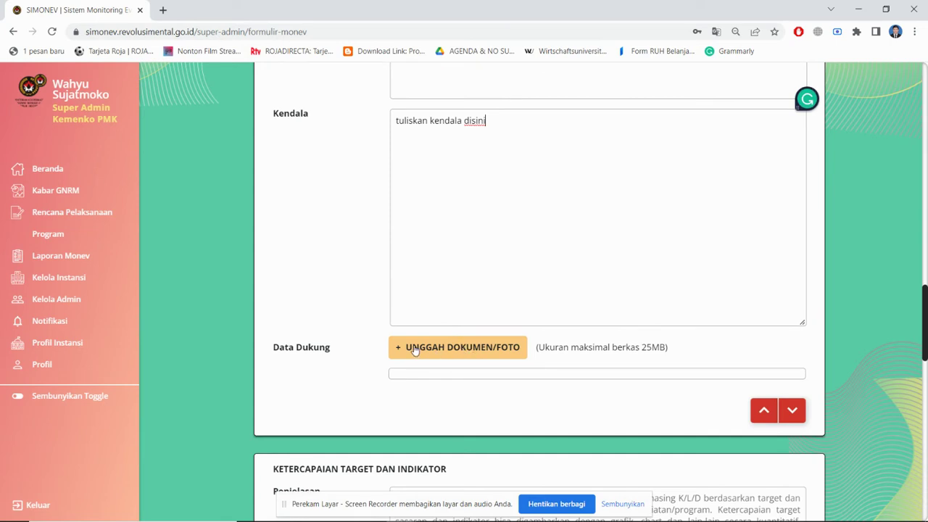
Upload the flat-wifi concept image as supporting data and advance to Ketercapaian Target dan Indikator
click(458, 353)
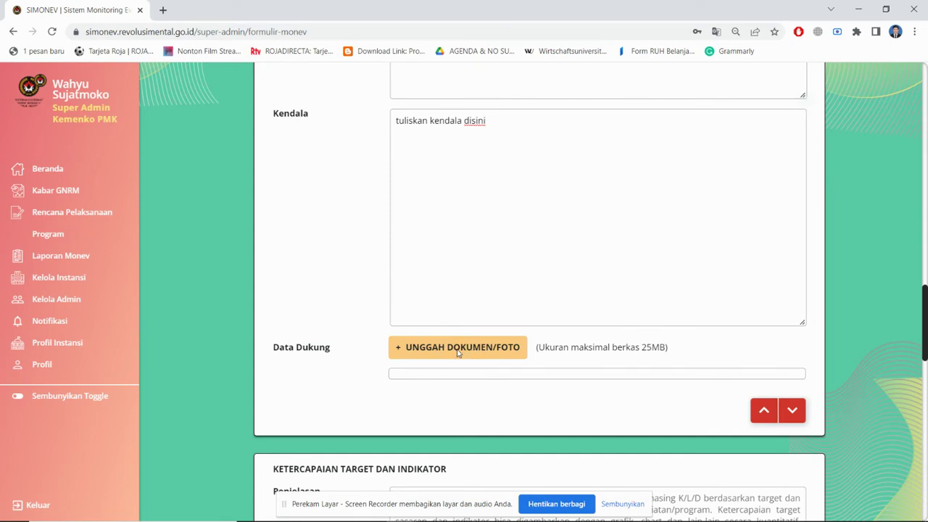
click(376, 246)
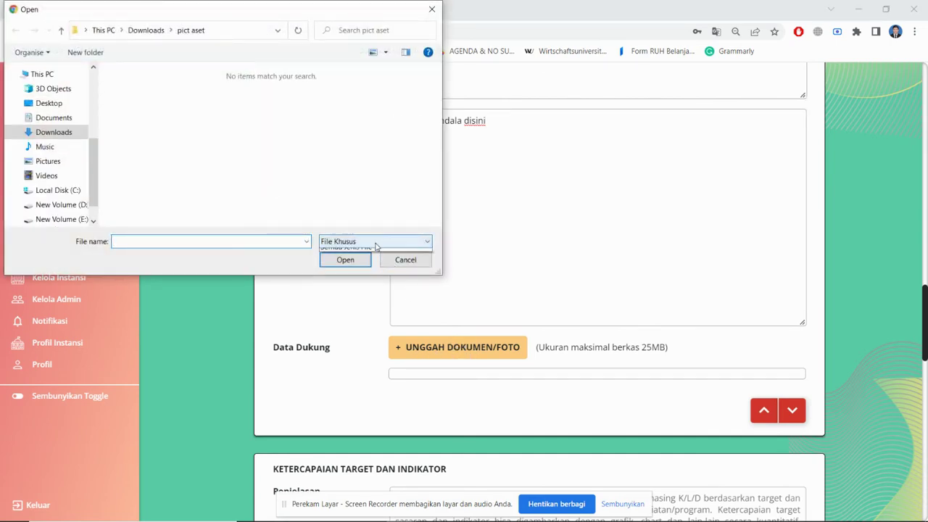
click(380, 258)
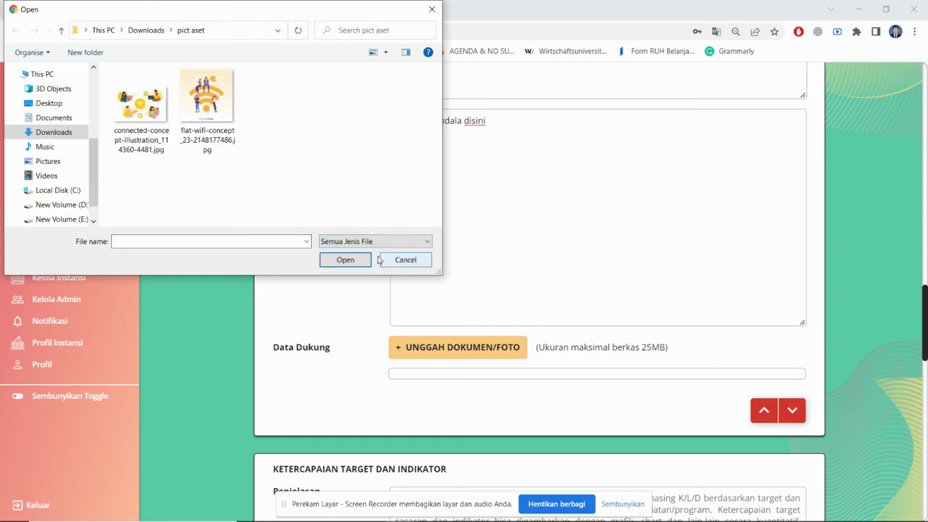
double_click(212, 119)
scroll(483, 293, down, 2)
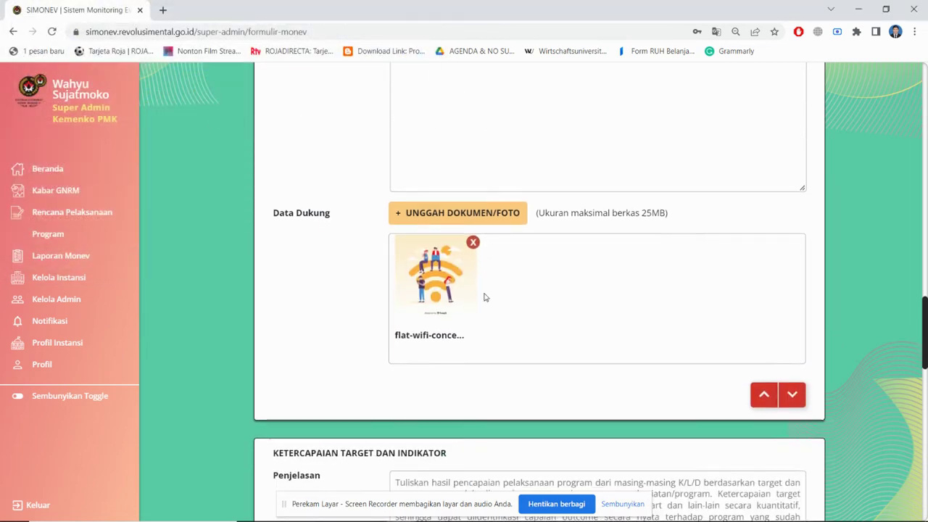
click(793, 396)
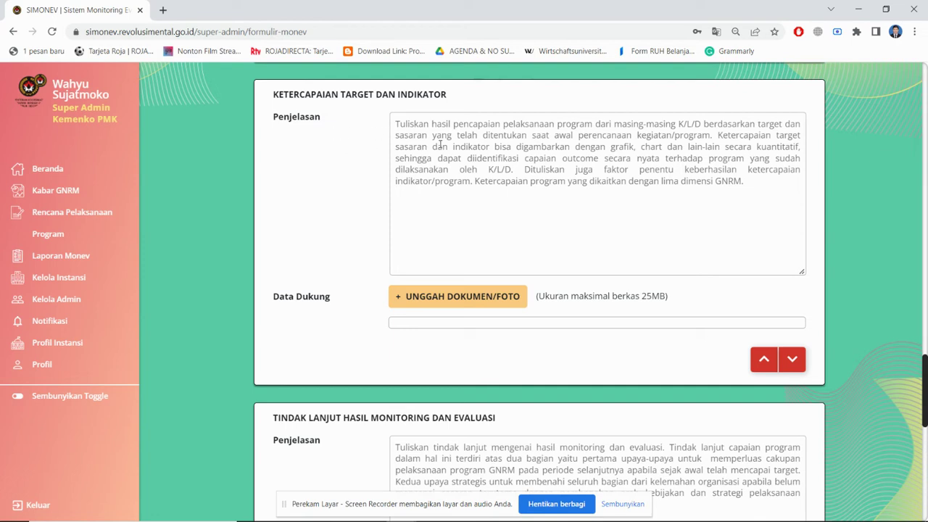
Write 'tuliskan hasil capaian disini', attach the connected-concept image, and advance to Tindak Lanjut
text(tu)
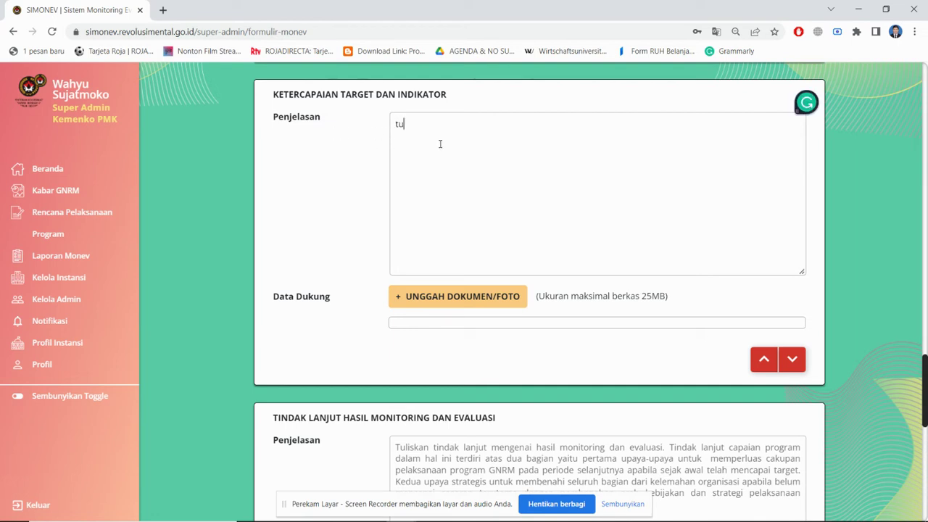
text(liskan hasil capaian d)
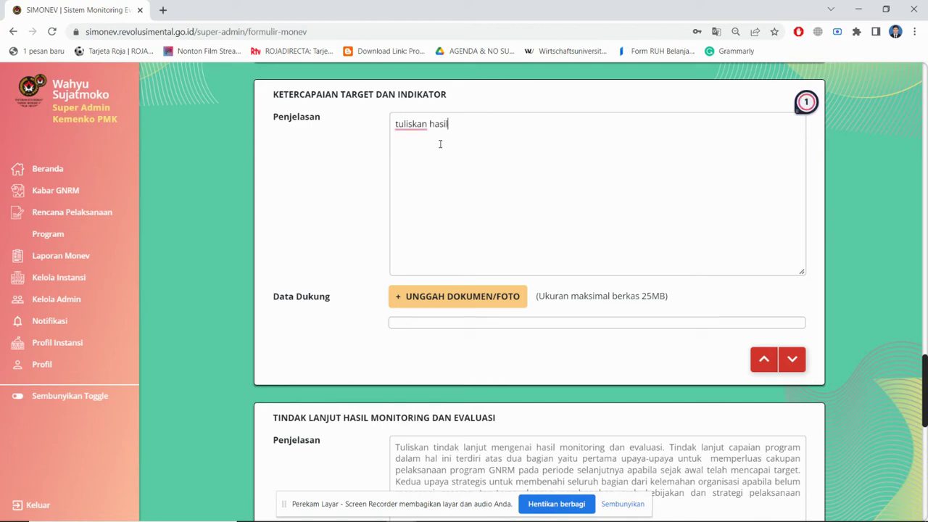
text(isini)
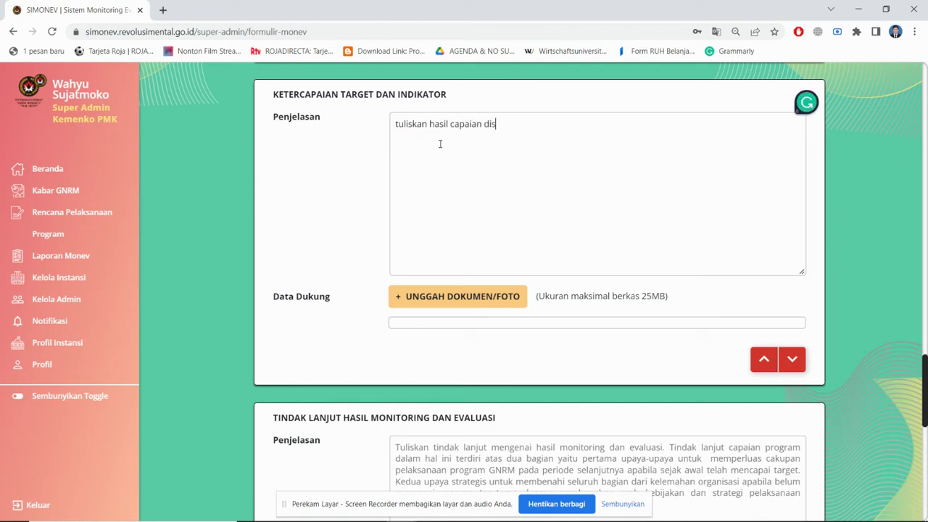
click(448, 305)
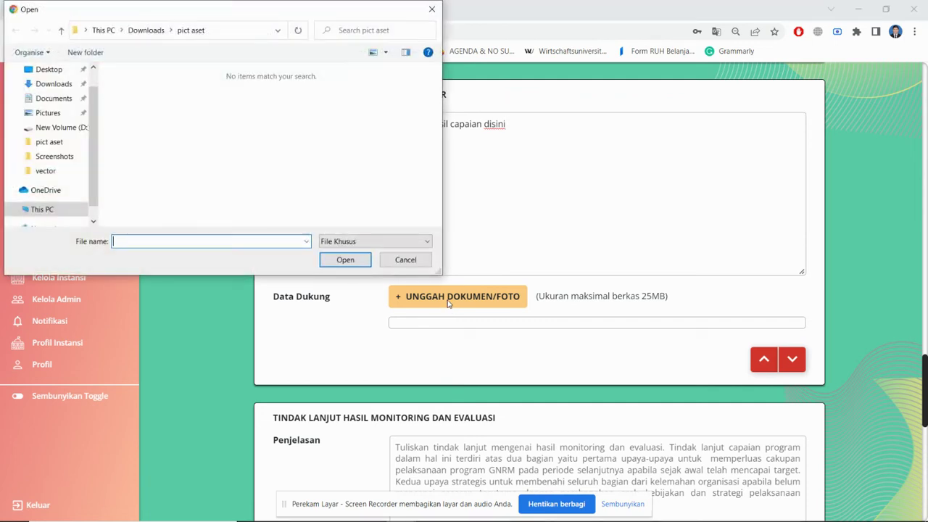
click(341, 243)
click(345, 263)
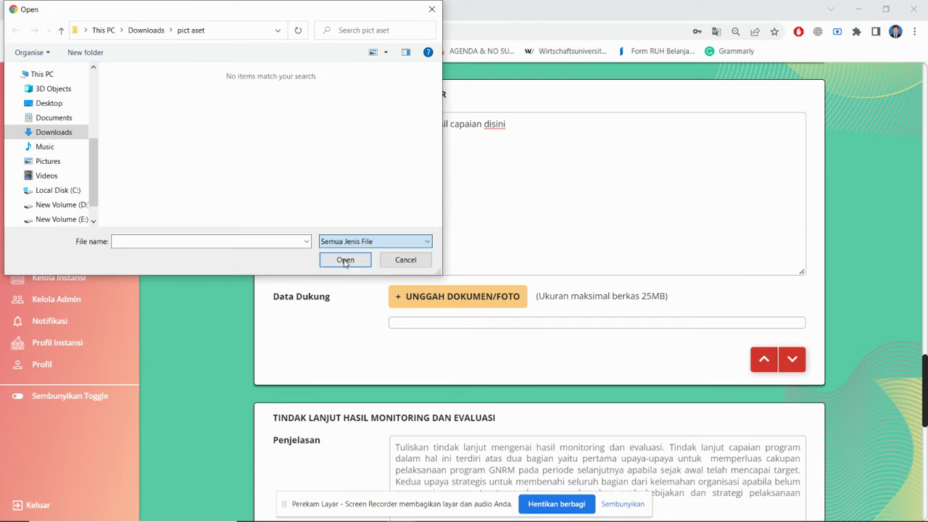
double_click(156, 119)
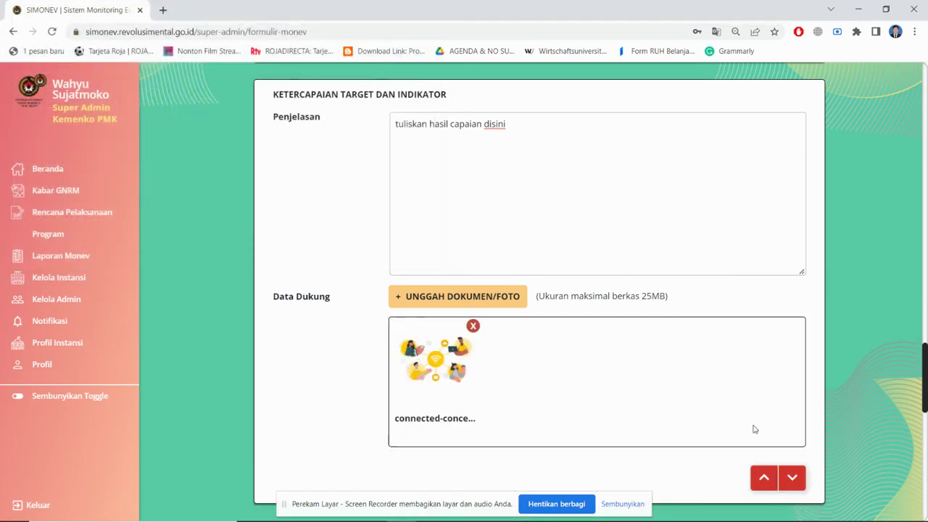
click(792, 480)
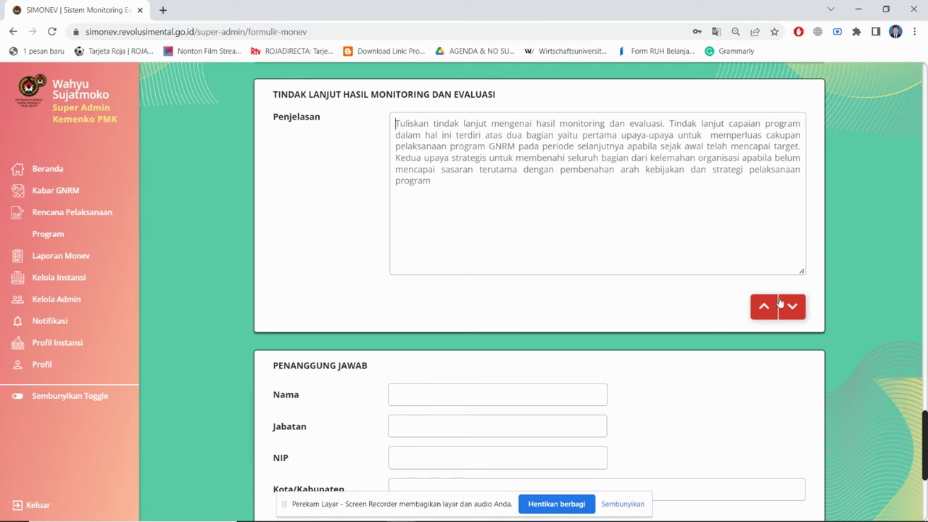
Fill Penanggung Jawab: the official's name, NIP, Jabatan 'asisten deputi revolusi mental', Kota/Kabupaten 'jakarta'
scroll(802, 314, down, 2)
scroll(803, 313, down, 2)
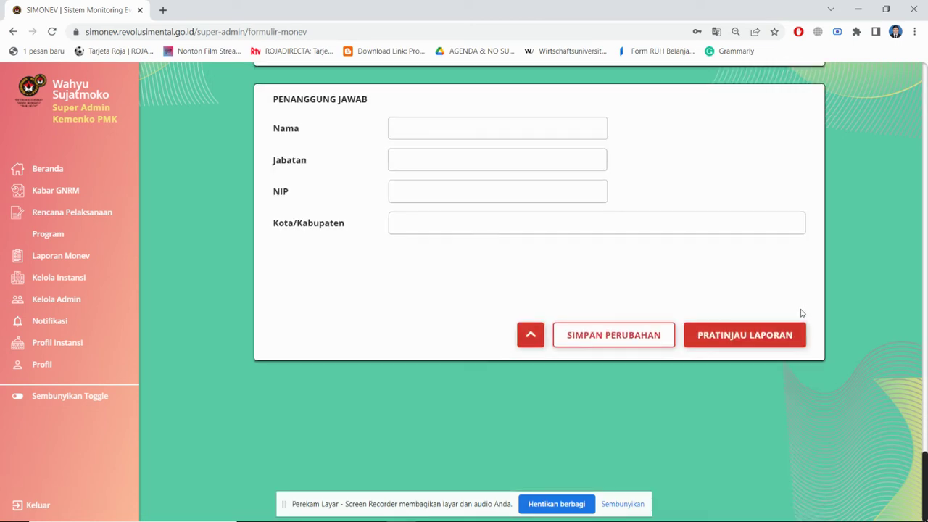
click(513, 127)
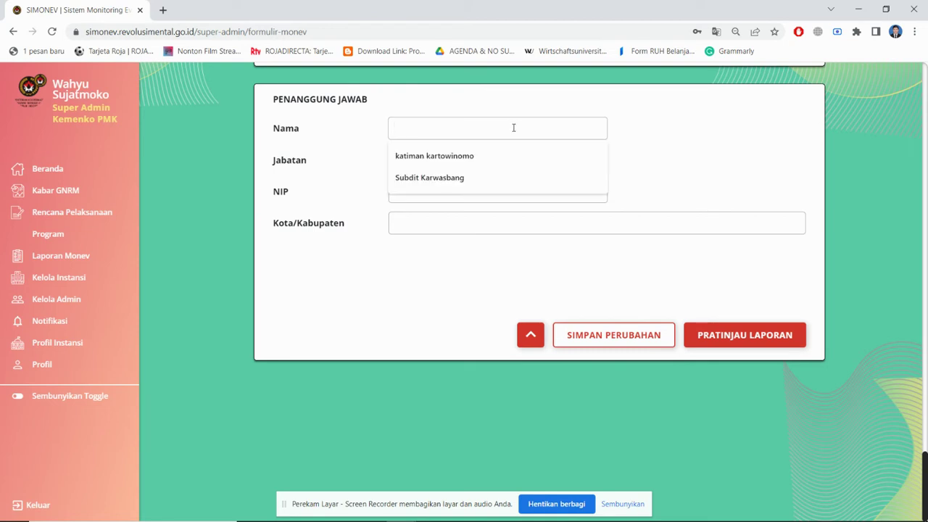
text(katiman kartowinomo)
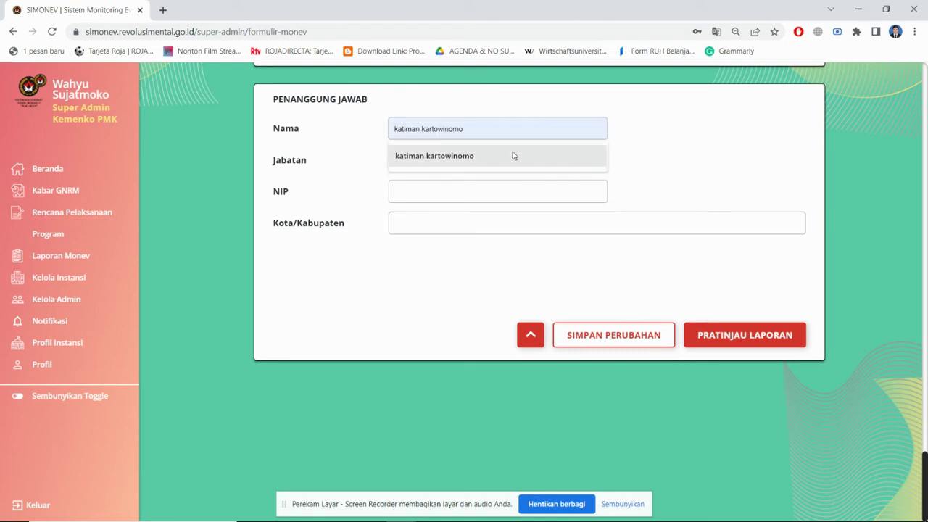
click(513, 150)
click(503, 163)
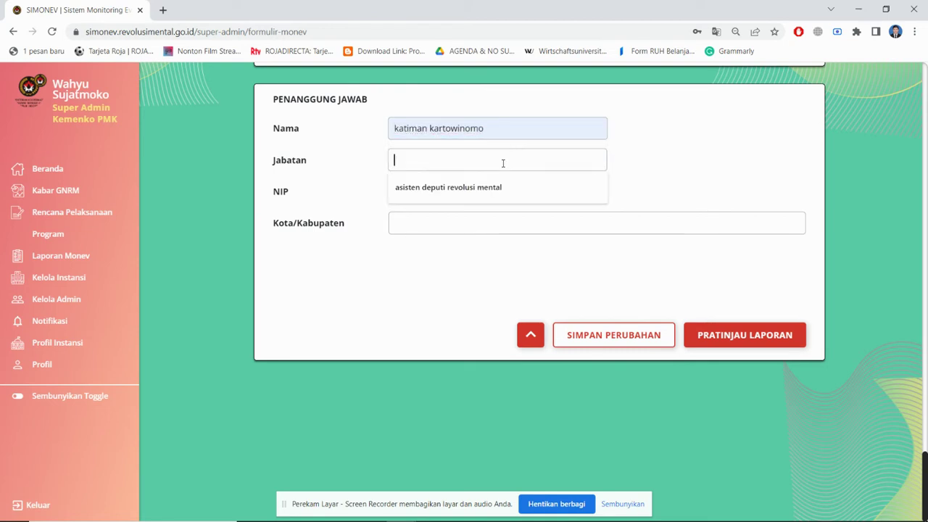
click(495, 191)
click(494, 192)
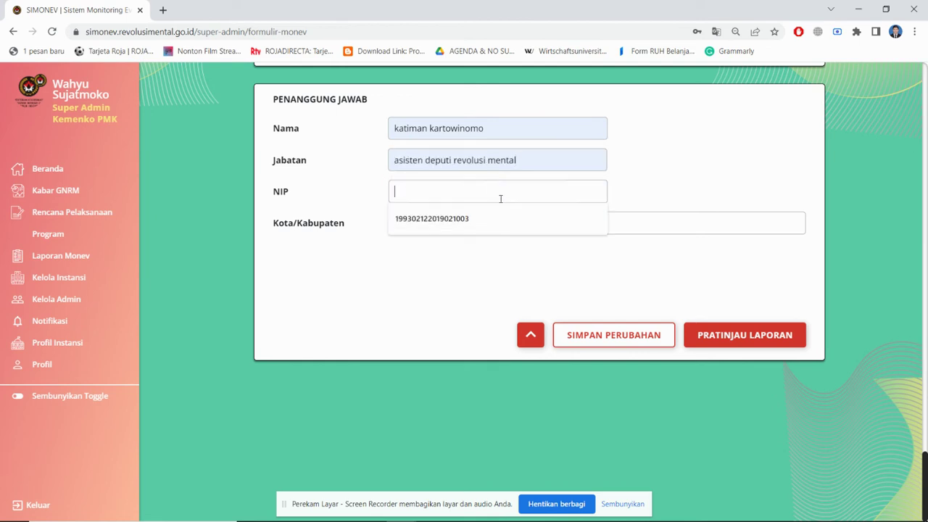
text(1234567)
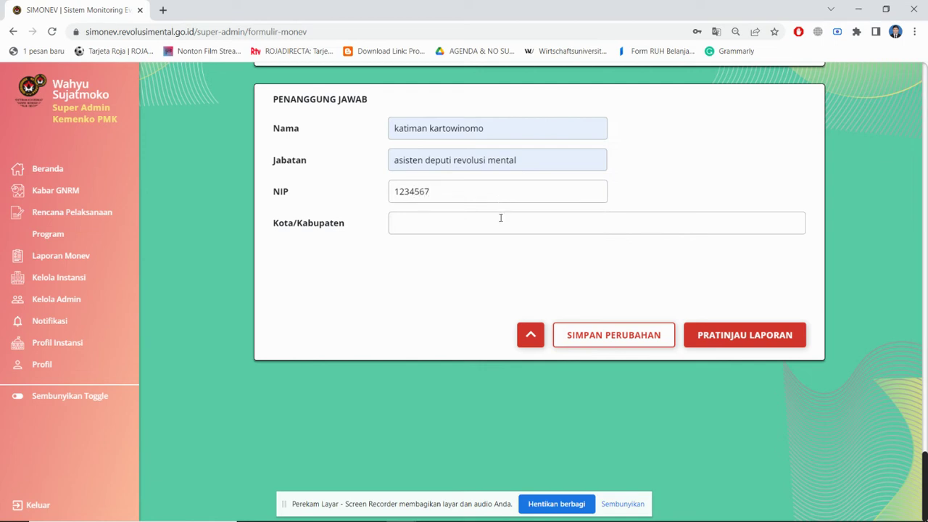
click(500, 218)
click(491, 258)
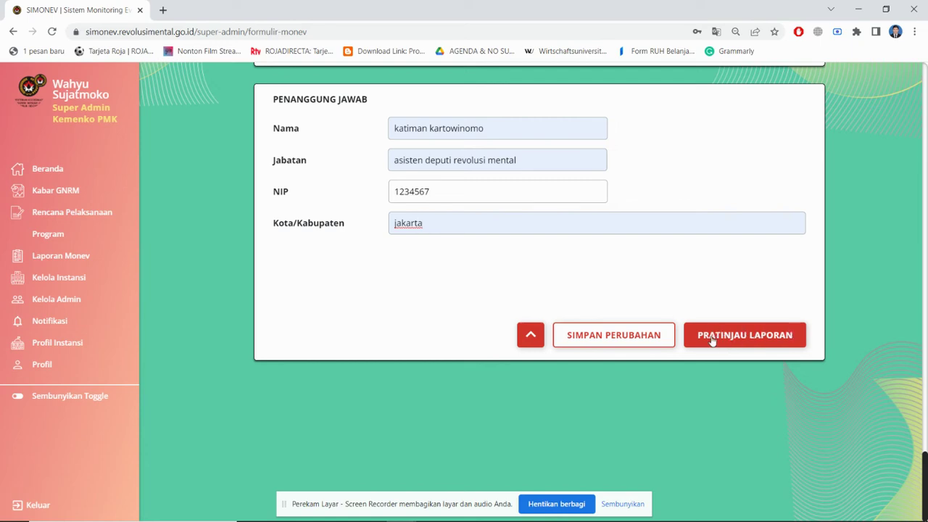
Preview the completed report, then return to the form with Sunting Kembali
click(762, 339)
scroll(654, 299, down, 4)
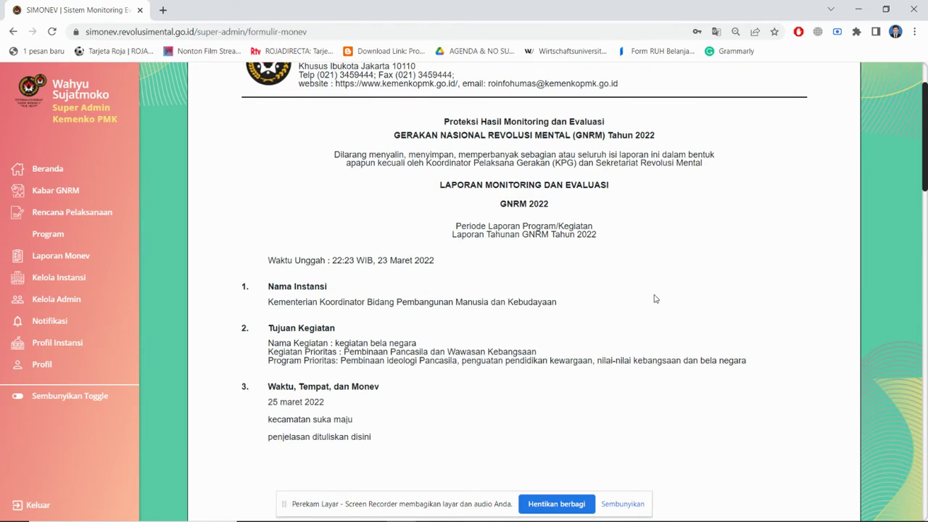
scroll(655, 298, down, 7)
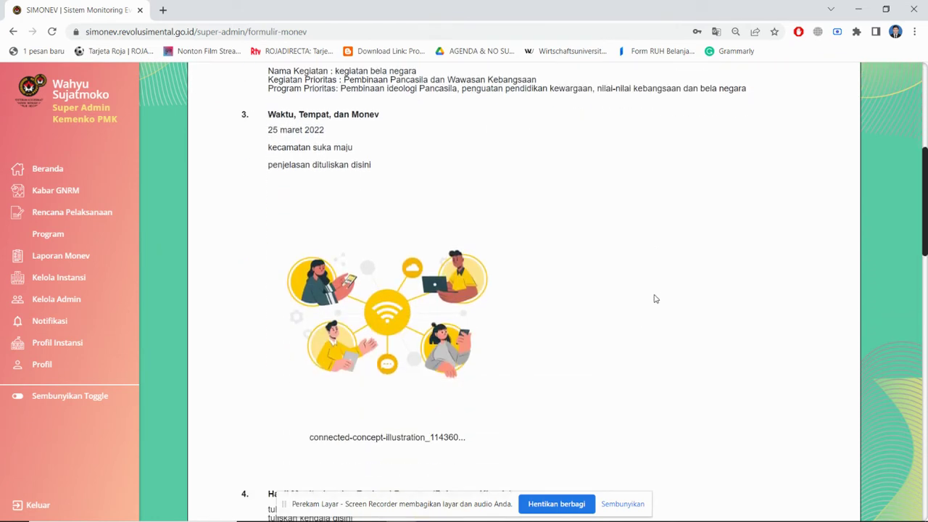
scroll(655, 299, down, 10)
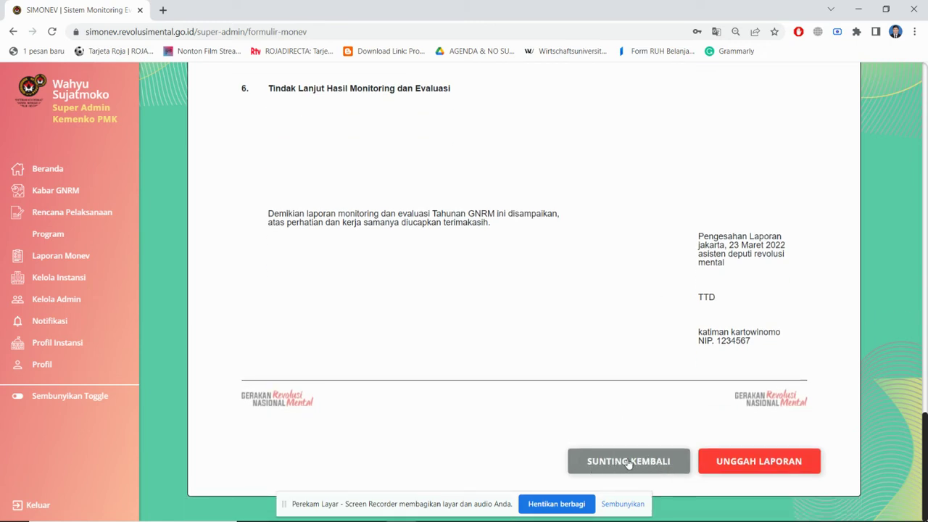
click(629, 462)
Preview the report again with Pratinjau Laporan and submit it via Unggah Laporan
scroll(673, 312, down, 9)
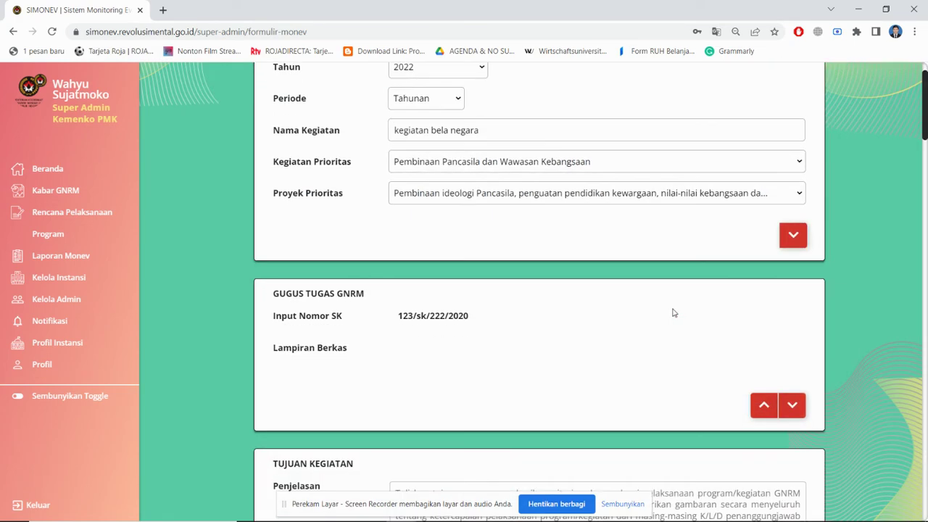
scroll(673, 310, down, 10)
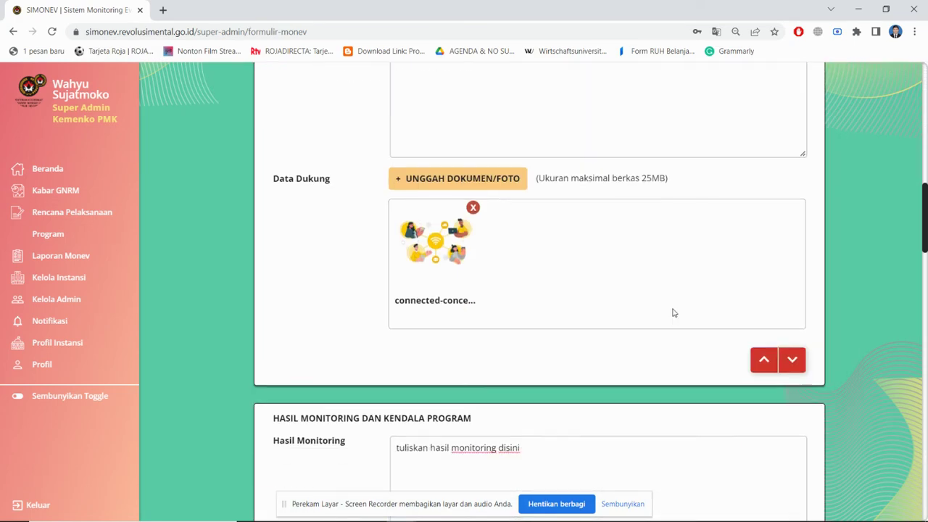
scroll(673, 312, down, 4)
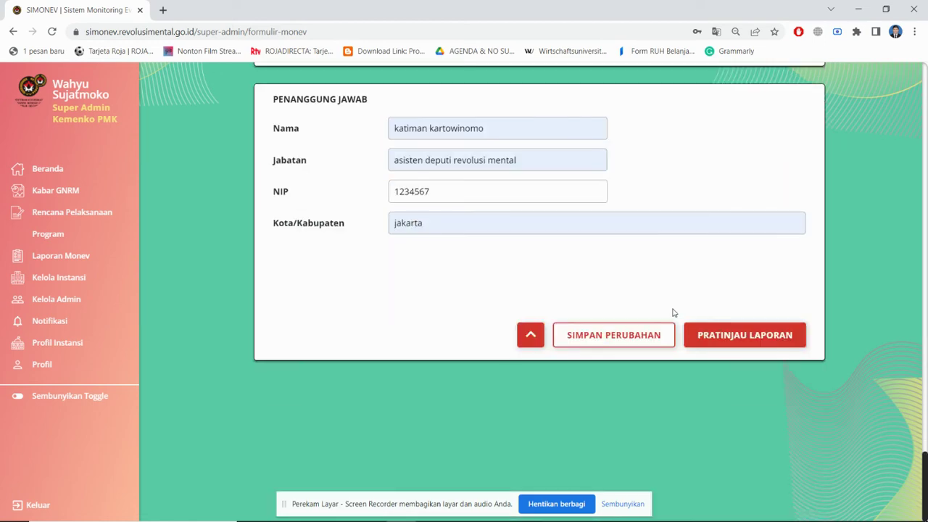
click(707, 335)
scroll(707, 336, down, 15)
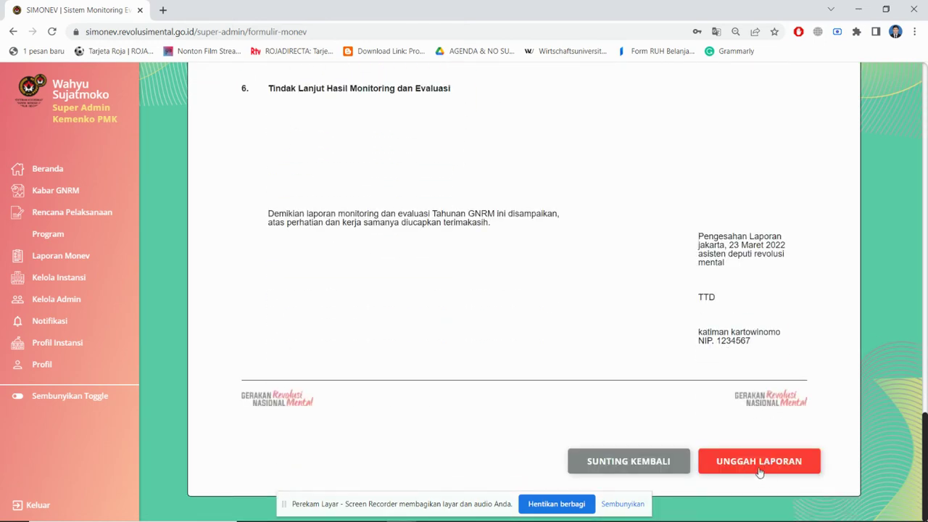
click(770, 463)
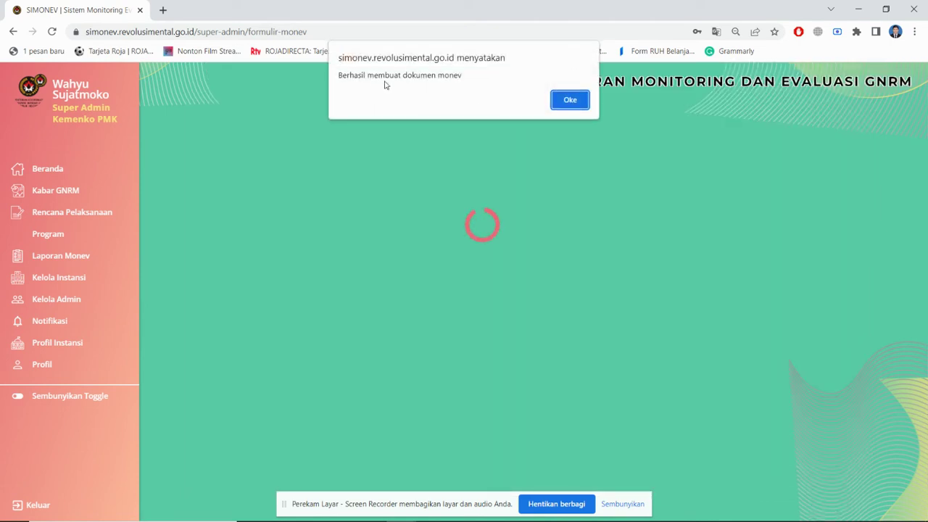
Dismiss the success alert, review the new 2022 Kemenko PMK report and form, then return to Beranda
click(573, 103)
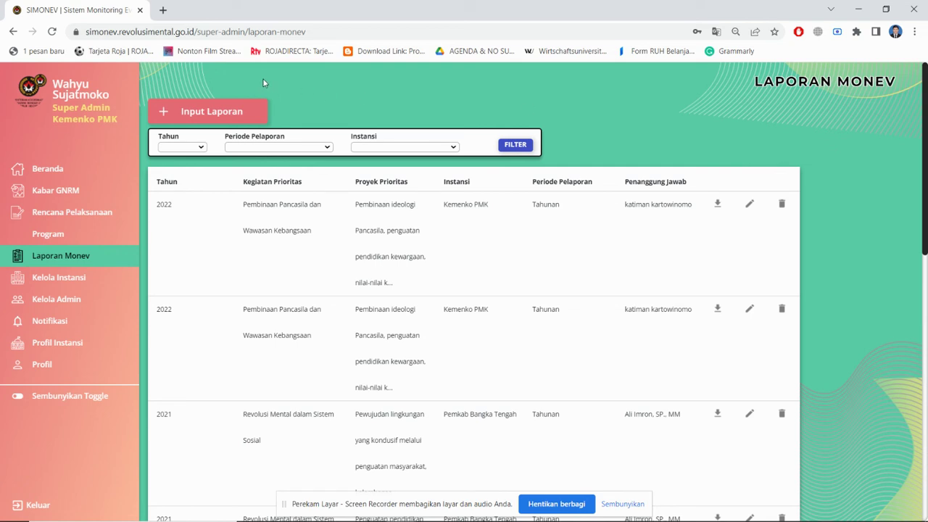
click(178, 116)
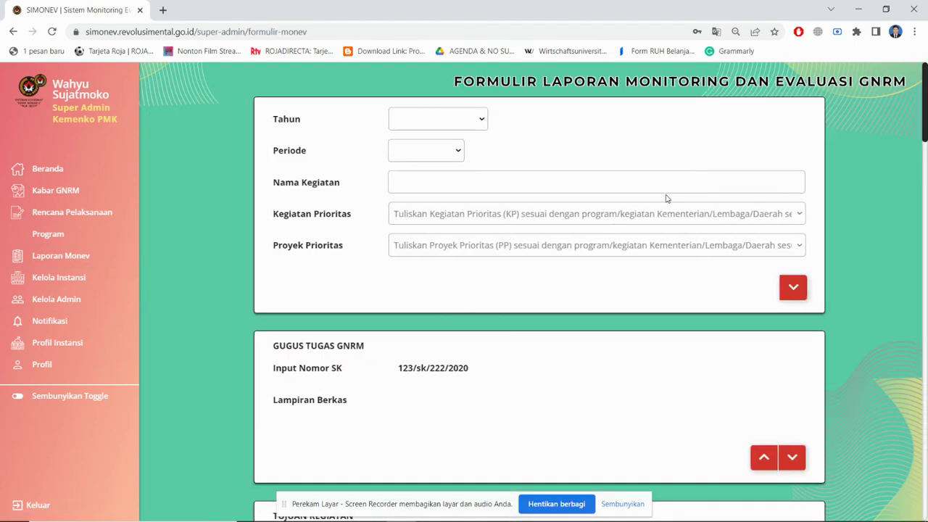
scroll(667, 198, down, 10)
scroll(667, 199, down, 13)
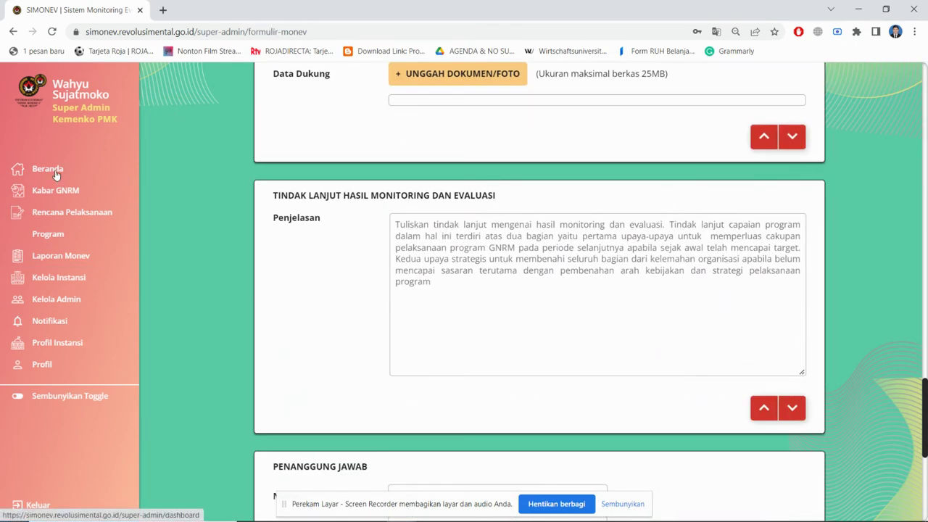
click(56, 173)
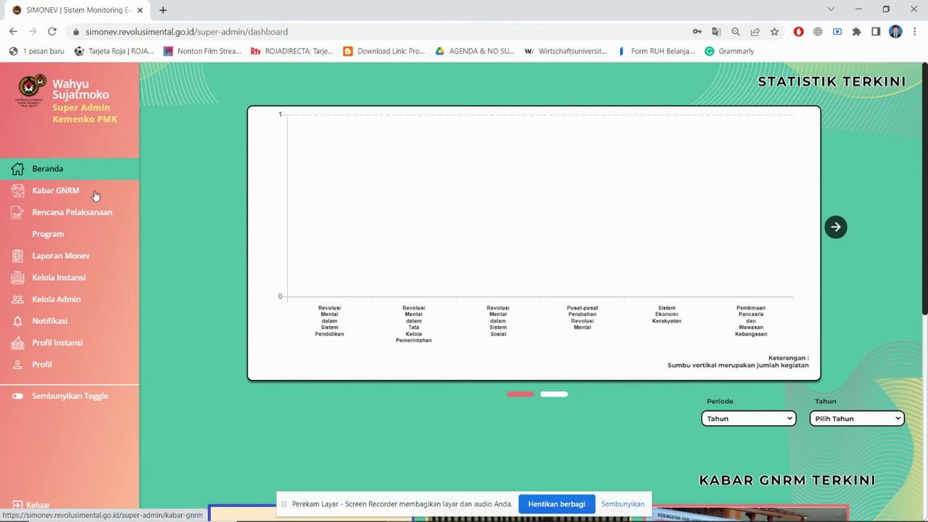
Start a Kabar GNRM item titled 'revolusi mental lewat kerja bakti bersih bersih desa' with an activity description
click(94, 195)
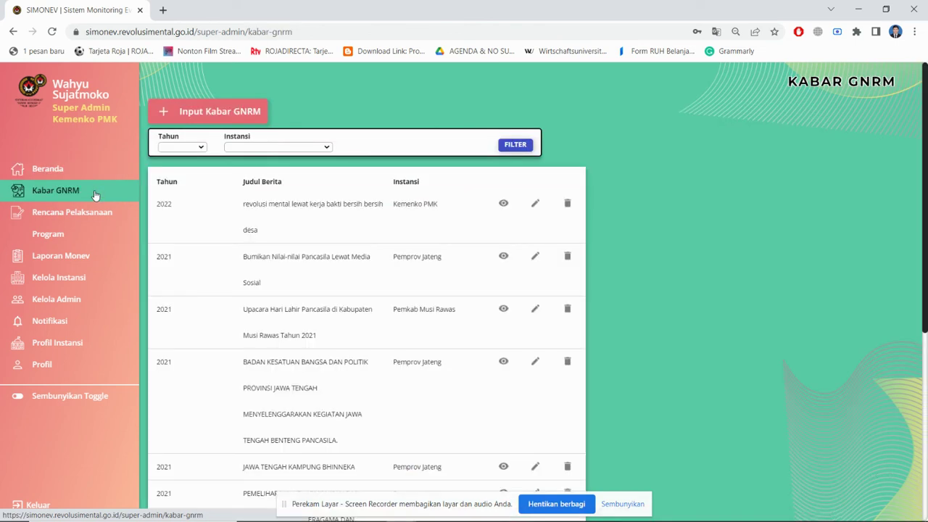
click(212, 113)
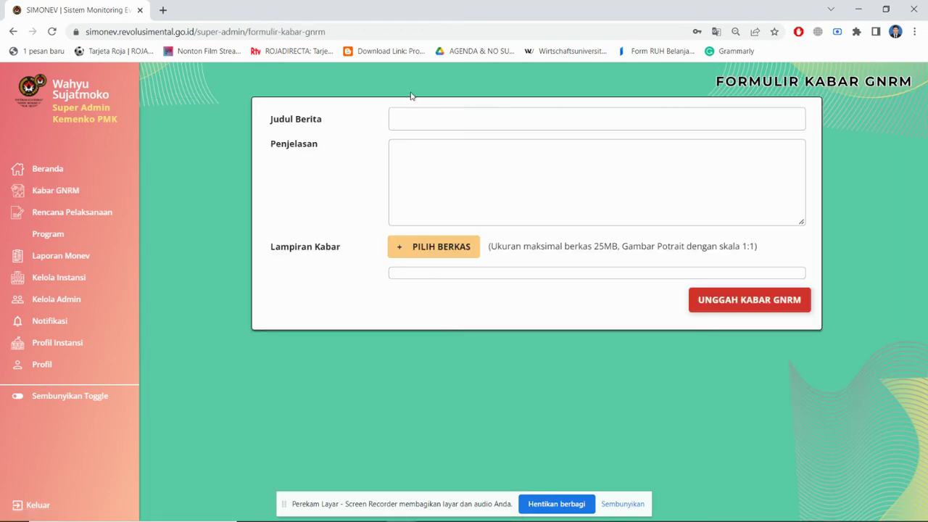
click(428, 124)
click(458, 171)
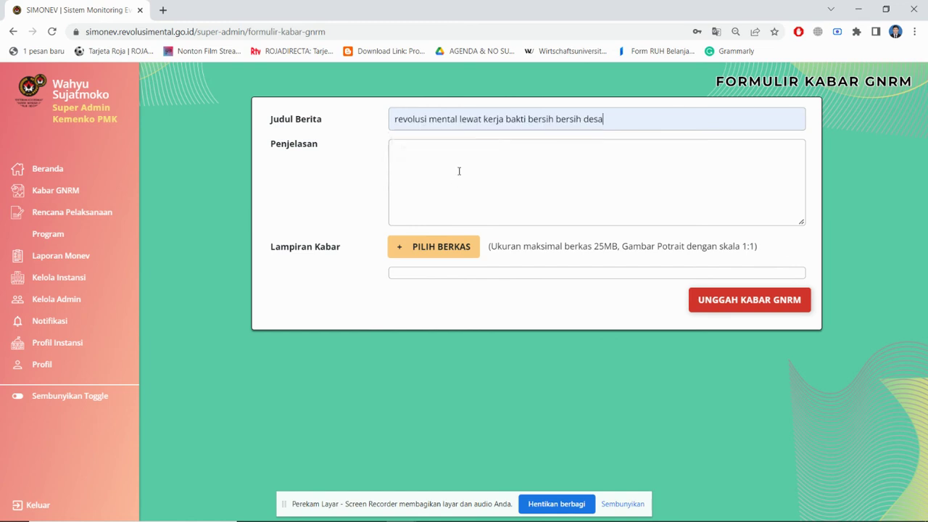
text(nje)
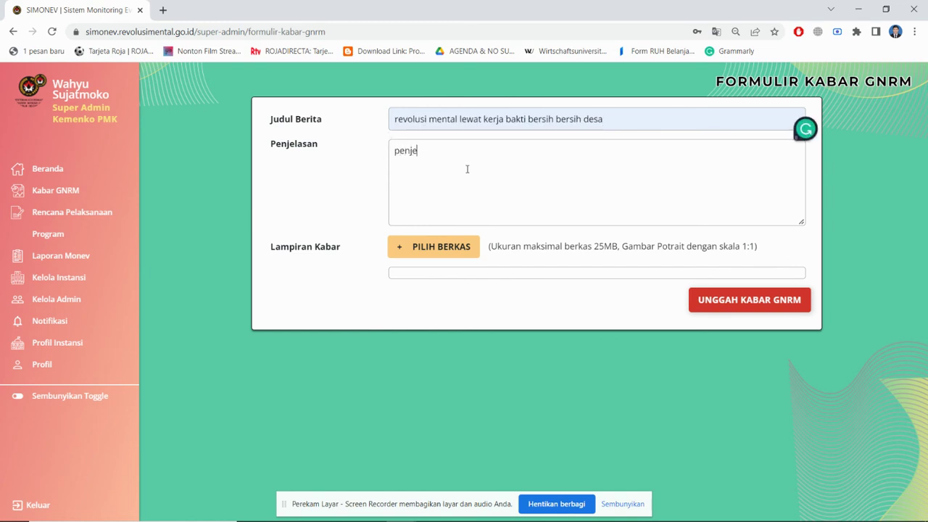
text(lasan kegiatan)
Attach the flat wifi concept image, publish the news item, and acknowledge 'Berhasil membuat kabar GNRM'
click(445, 253)
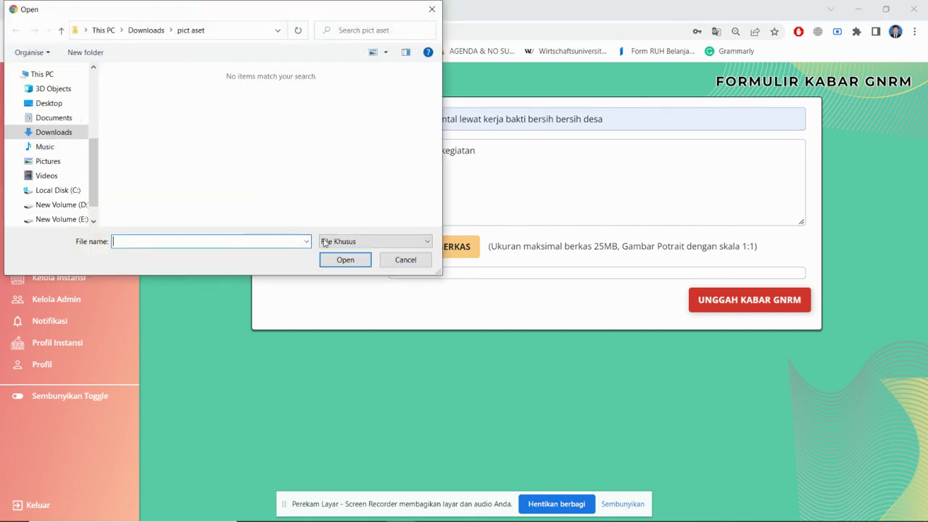
click(324, 243)
click(359, 259)
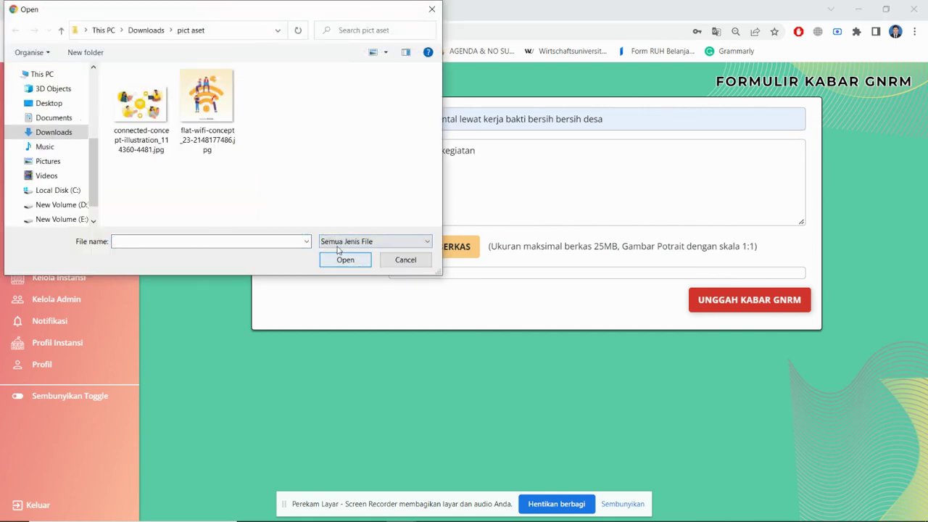
double_click(207, 96)
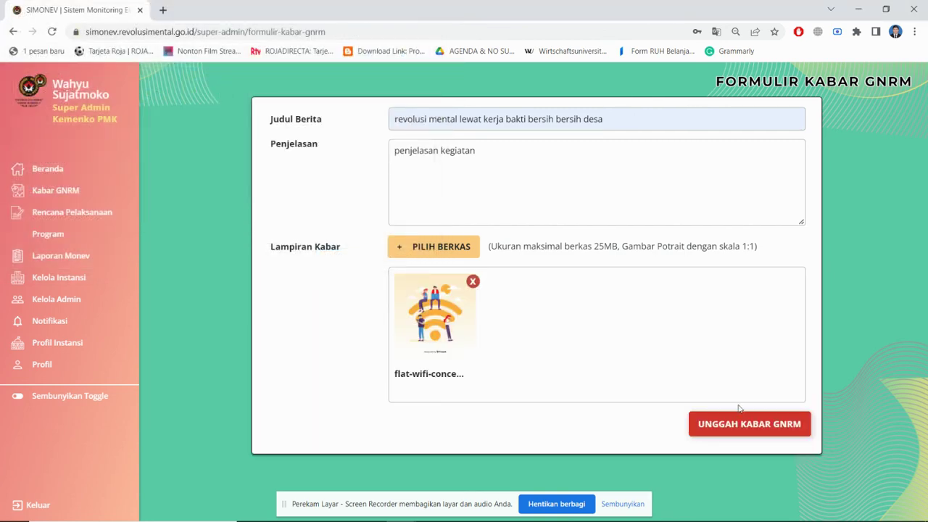
click(738, 430)
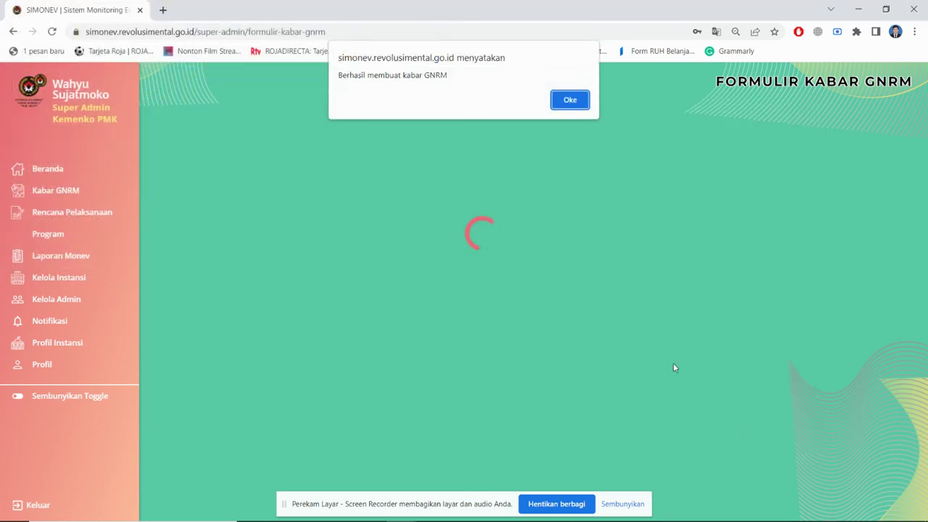
click(573, 102)
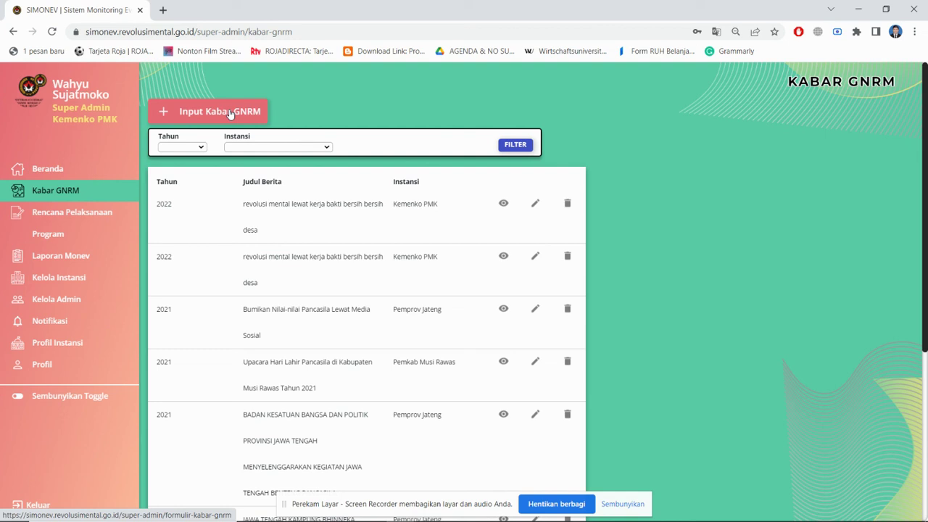
Check the new 2022 item in the Kabar GNRM list, leave a blank news form, and return to Beranda
click(229, 113)
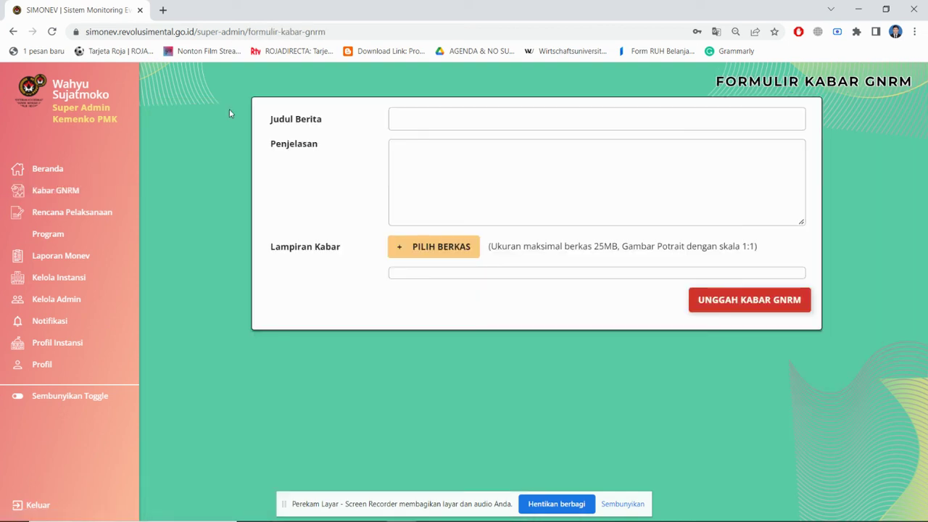
click(408, 120)
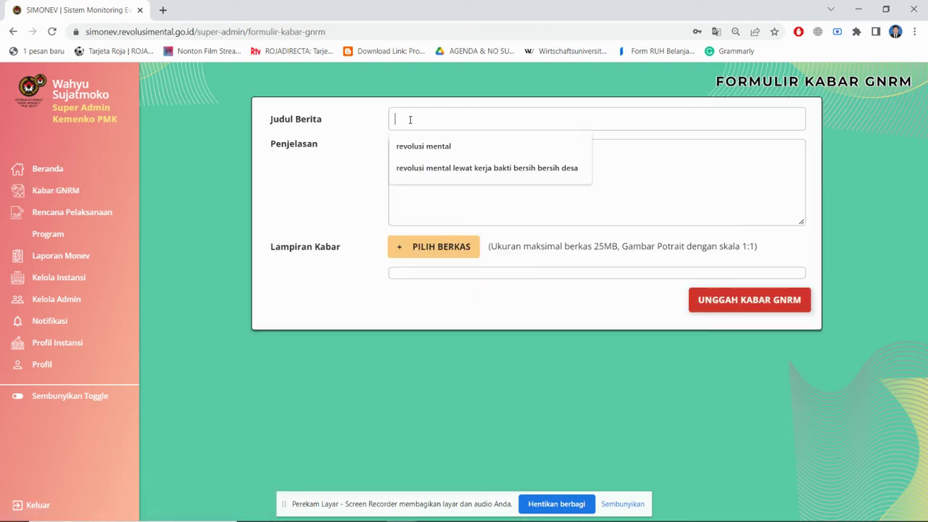
click(594, 347)
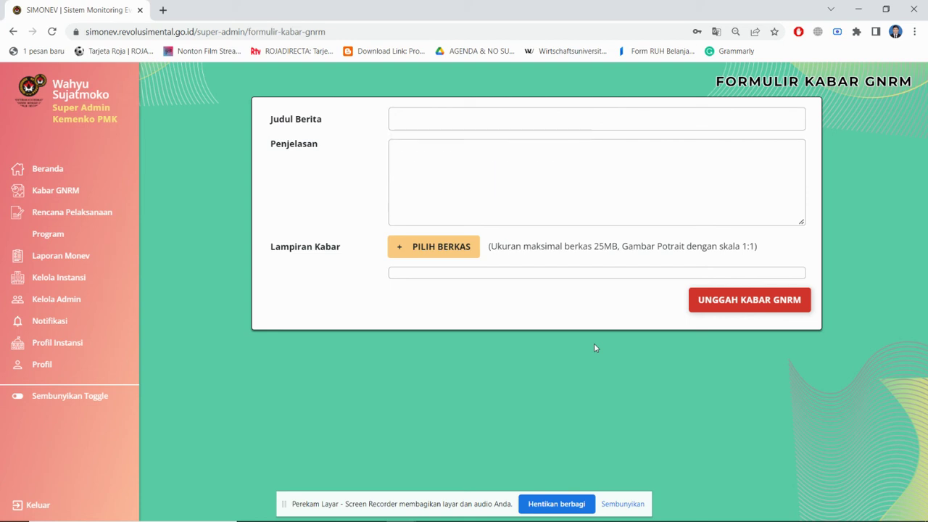
click(77, 175)
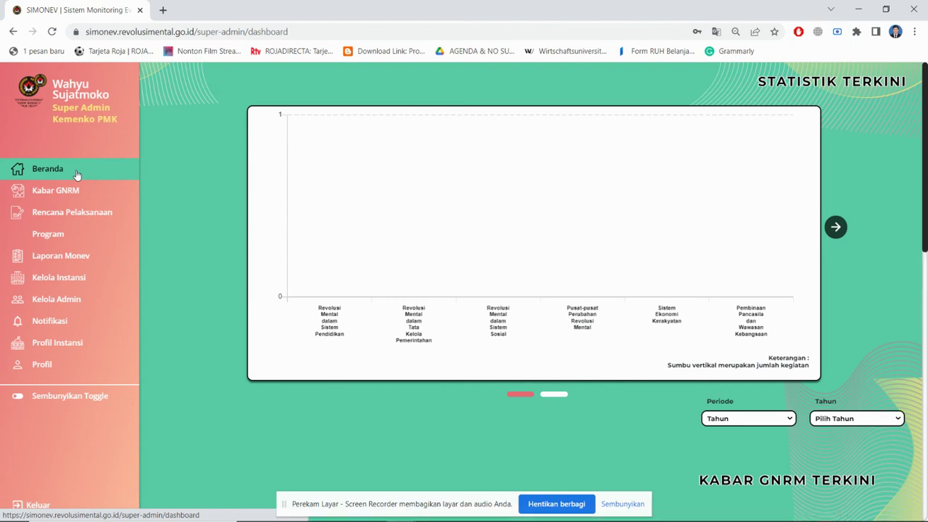